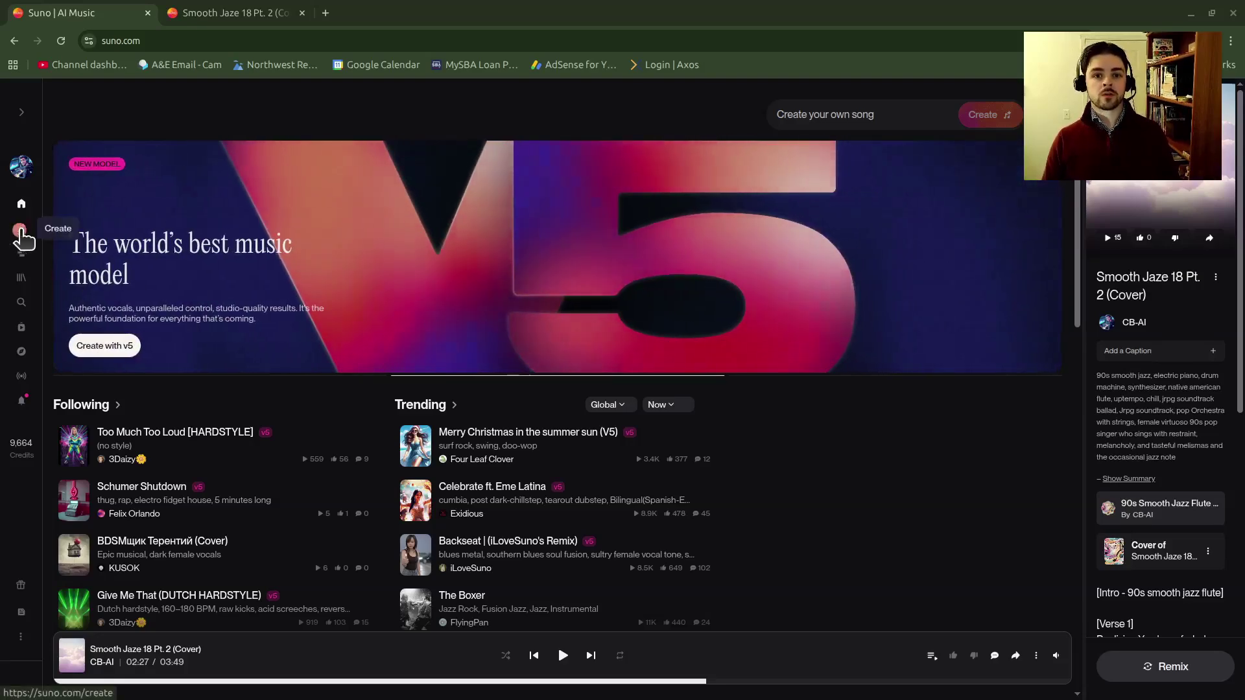
# - Go to the Create page, close the old Extend panel, and scroll down the song list
pyautogui.click(22, 234)
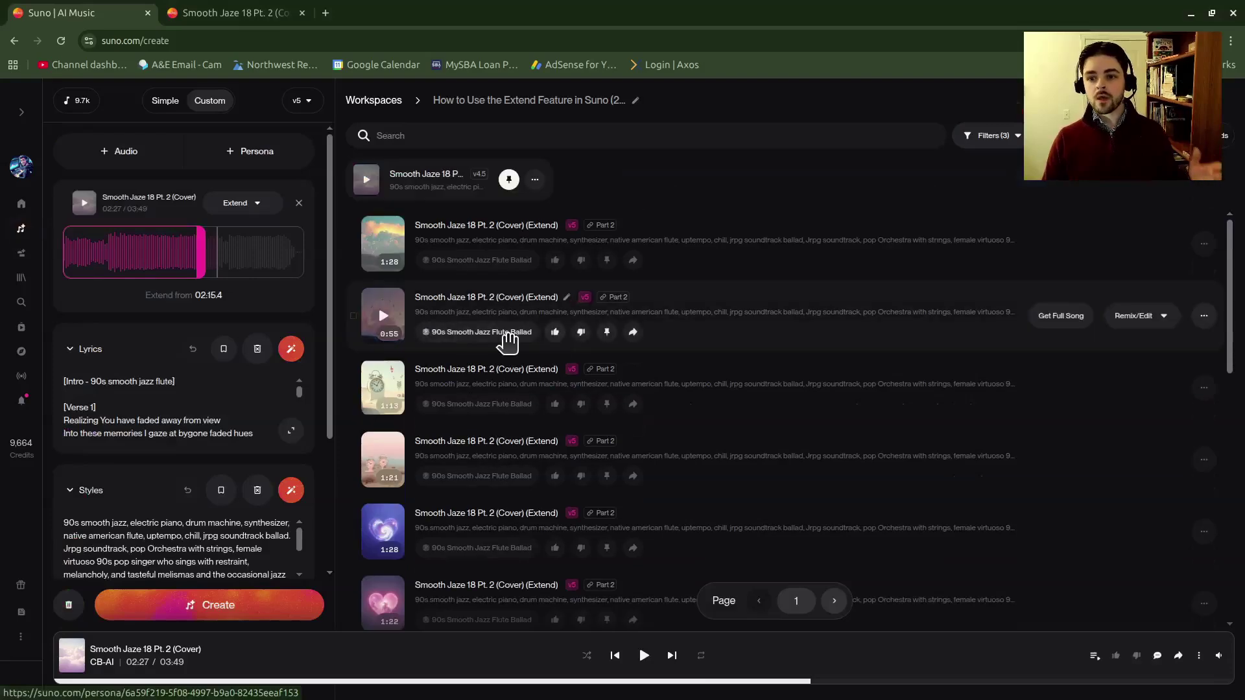
pyautogui.click(299, 203)
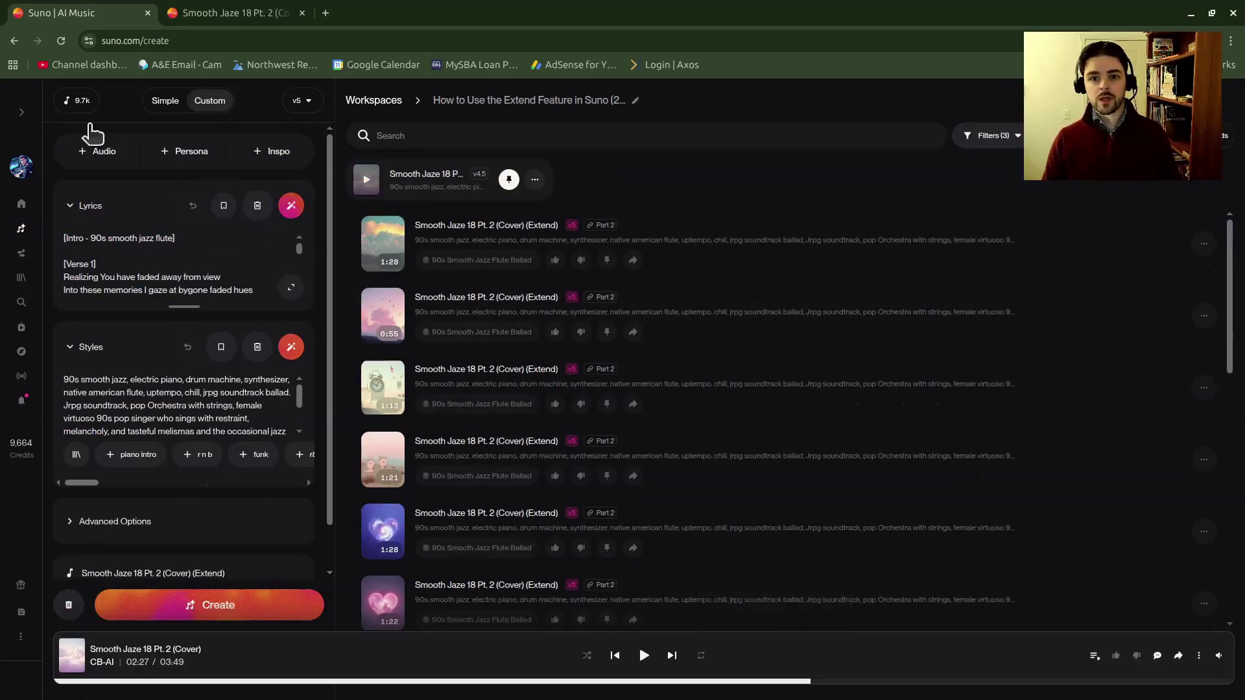
pyautogui.scroll(-5, 801, 422)
pyautogui.click(817, 370)
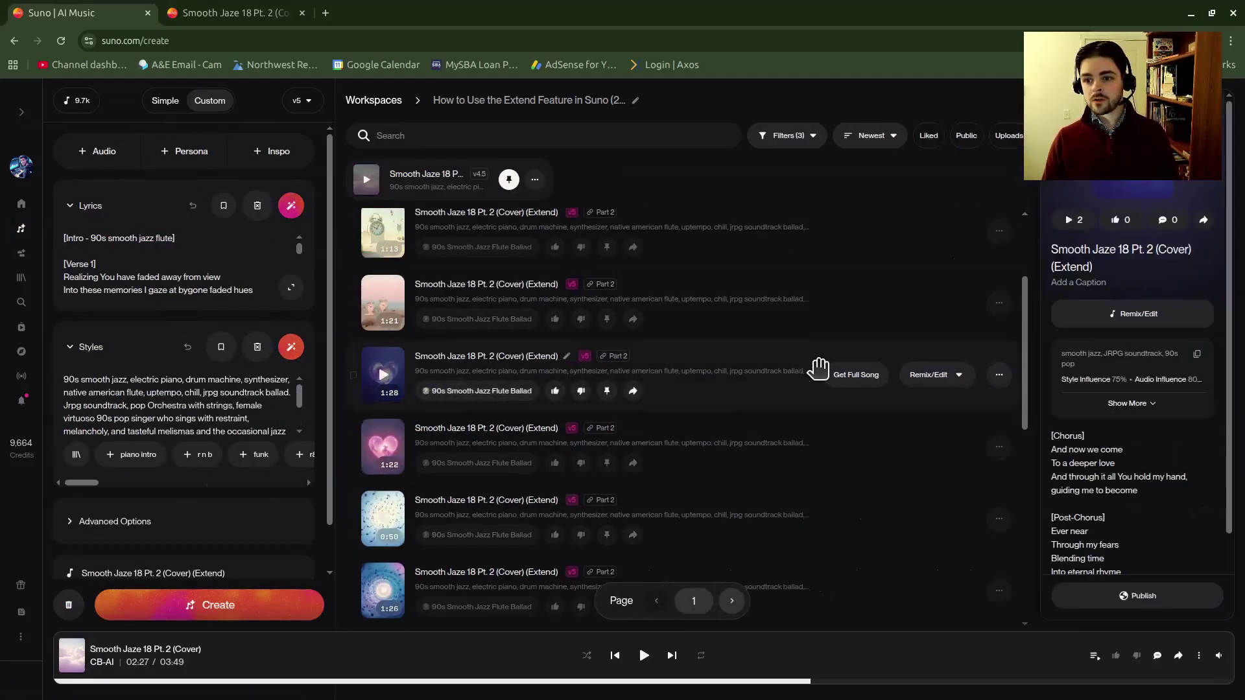
pyautogui.scroll(-4, 718, 485)
pyautogui.scroll(-3, 718, 485)
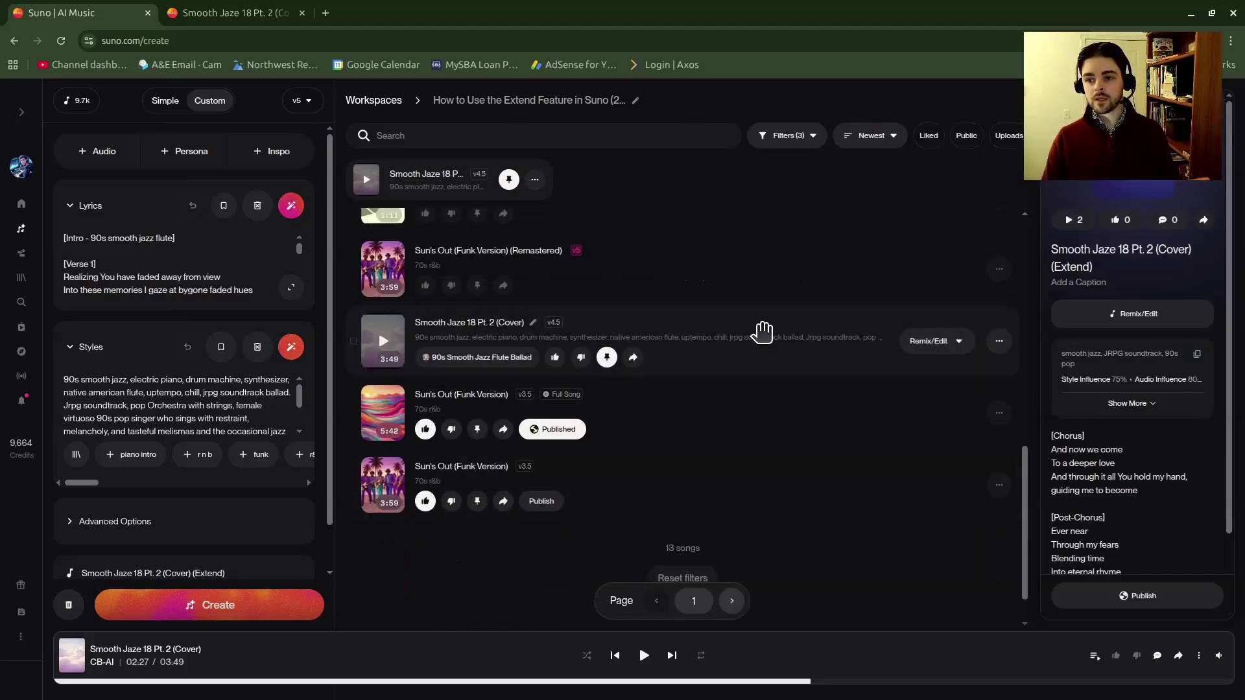
# - Choose Extend from the Remix/Edit menu of Smooth Jaze 18 Pt. 2 (Cover)
pyautogui.click(763, 330)
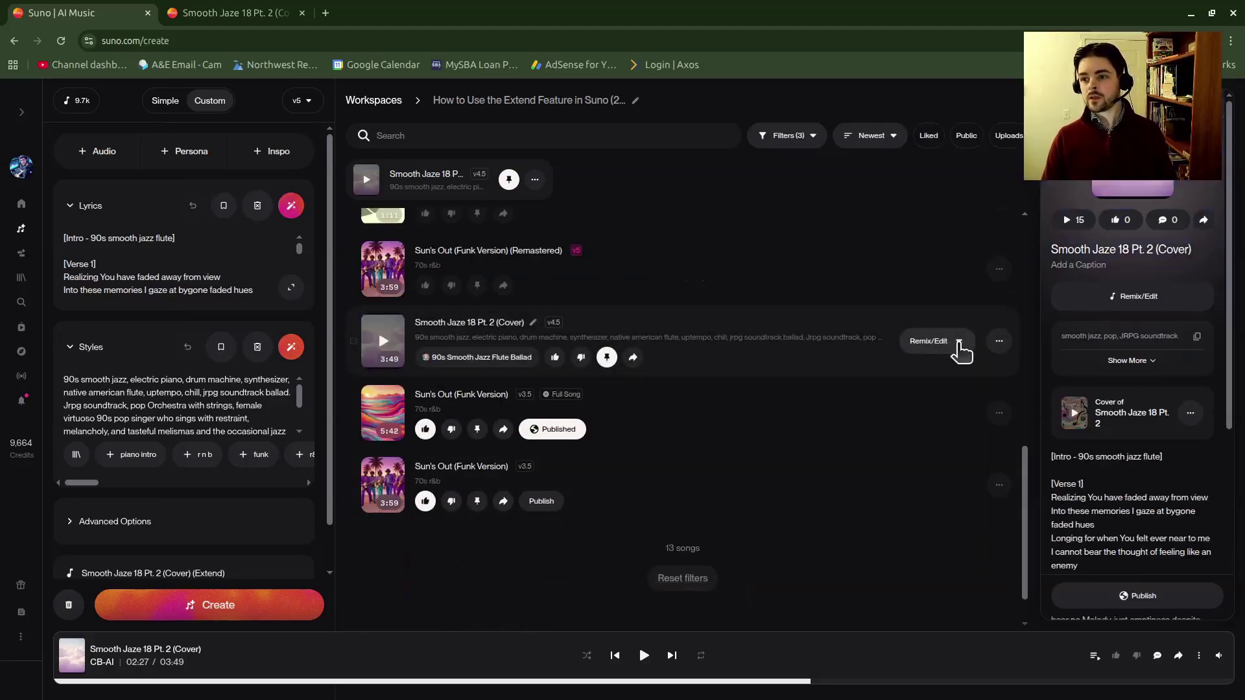
pyautogui.click(959, 343)
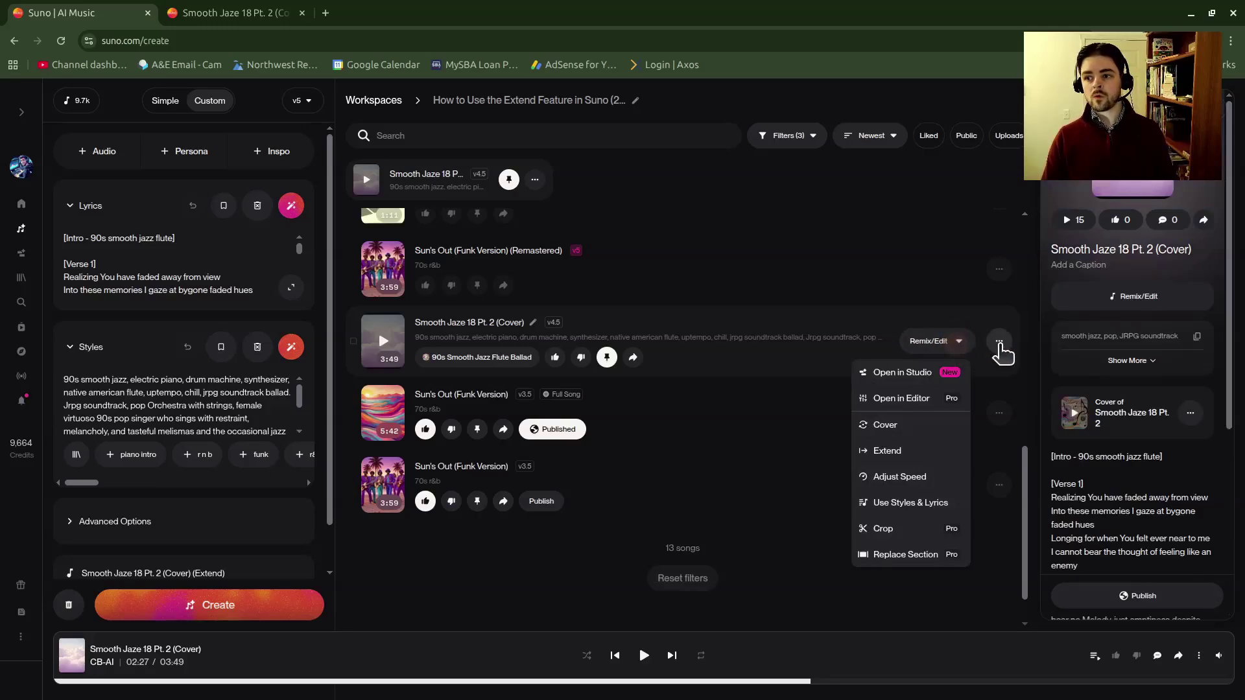
pyautogui.click(999, 343)
pyautogui.click(1001, 344)
pyautogui.click(957, 342)
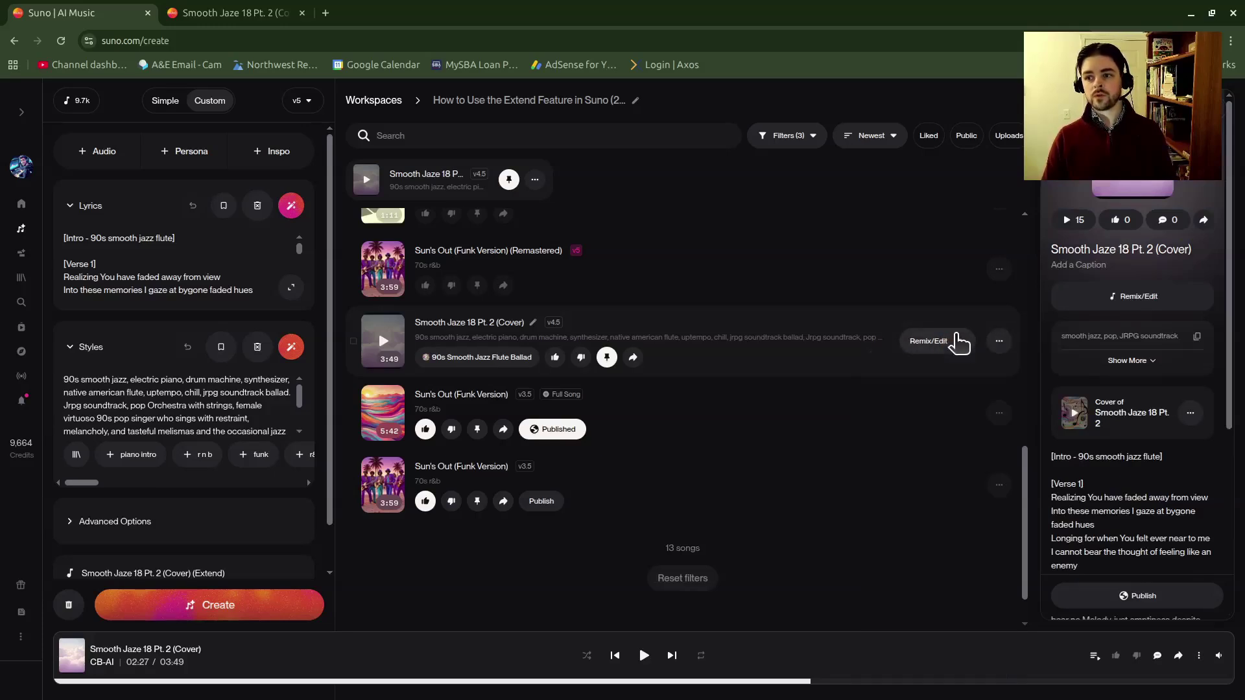
pyautogui.click(958, 344)
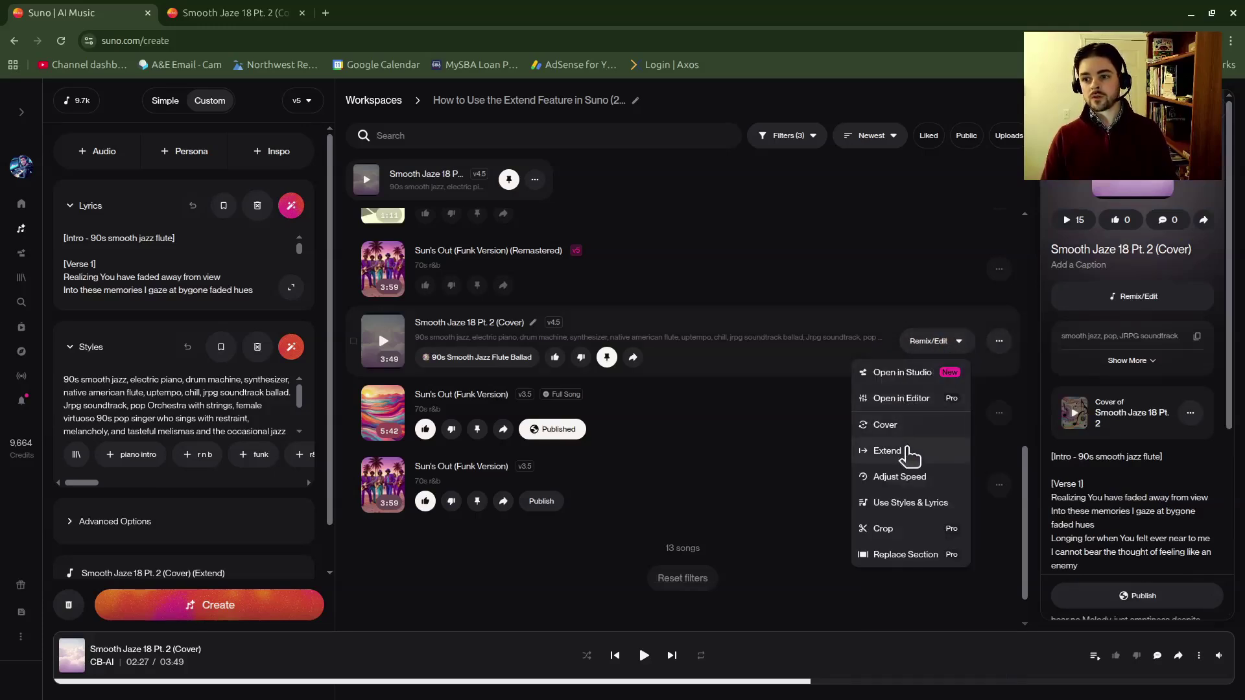
pyautogui.click(904, 456)
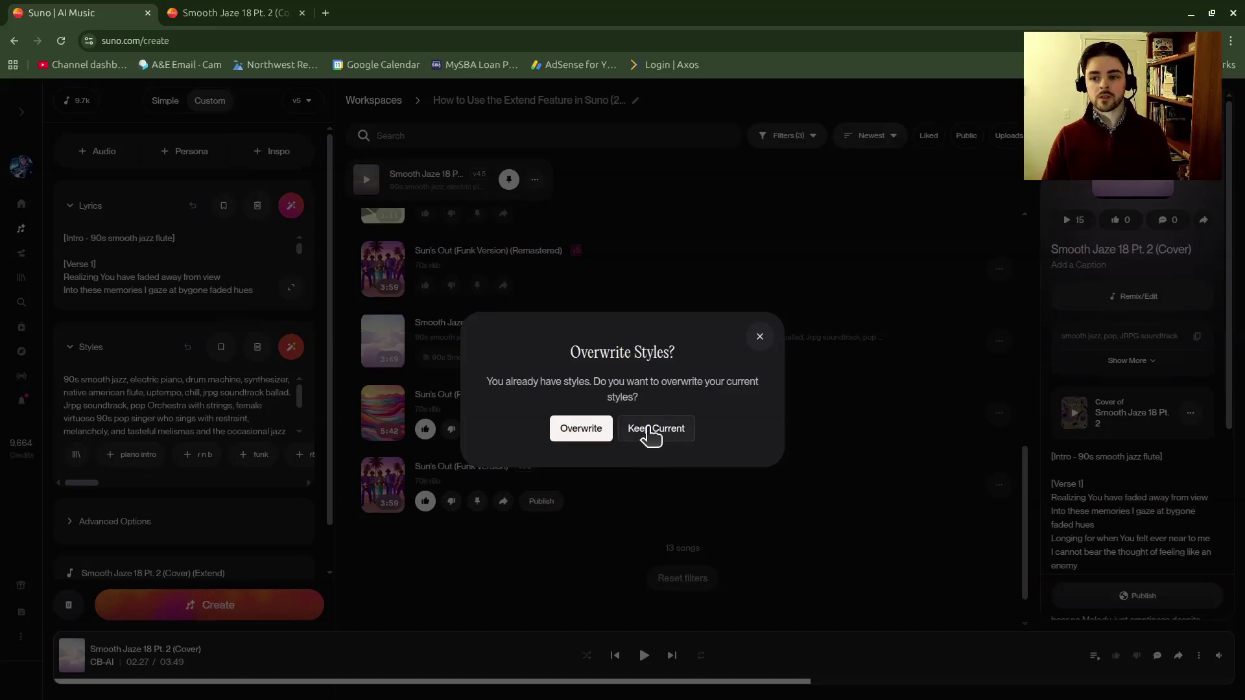
# - Keep the current styles and make the extension continue from 02:06.7
pyautogui.click(645, 429)
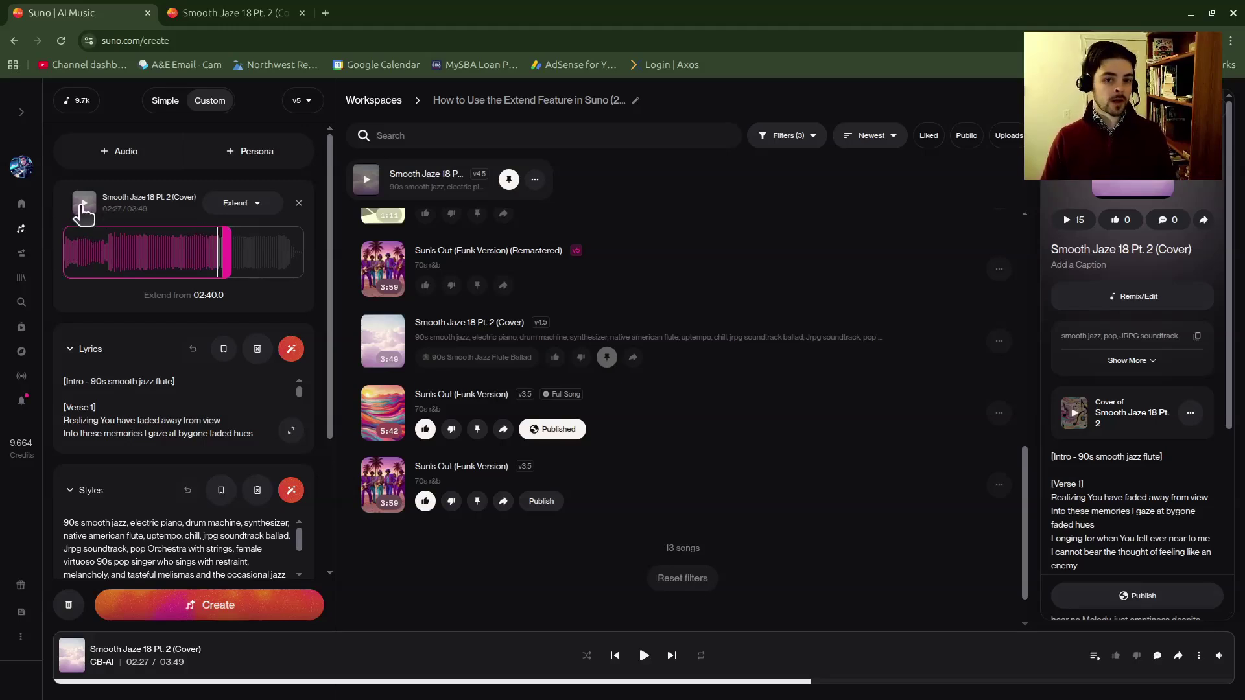
pyautogui.click(140, 253)
pyautogui.click(185, 253)
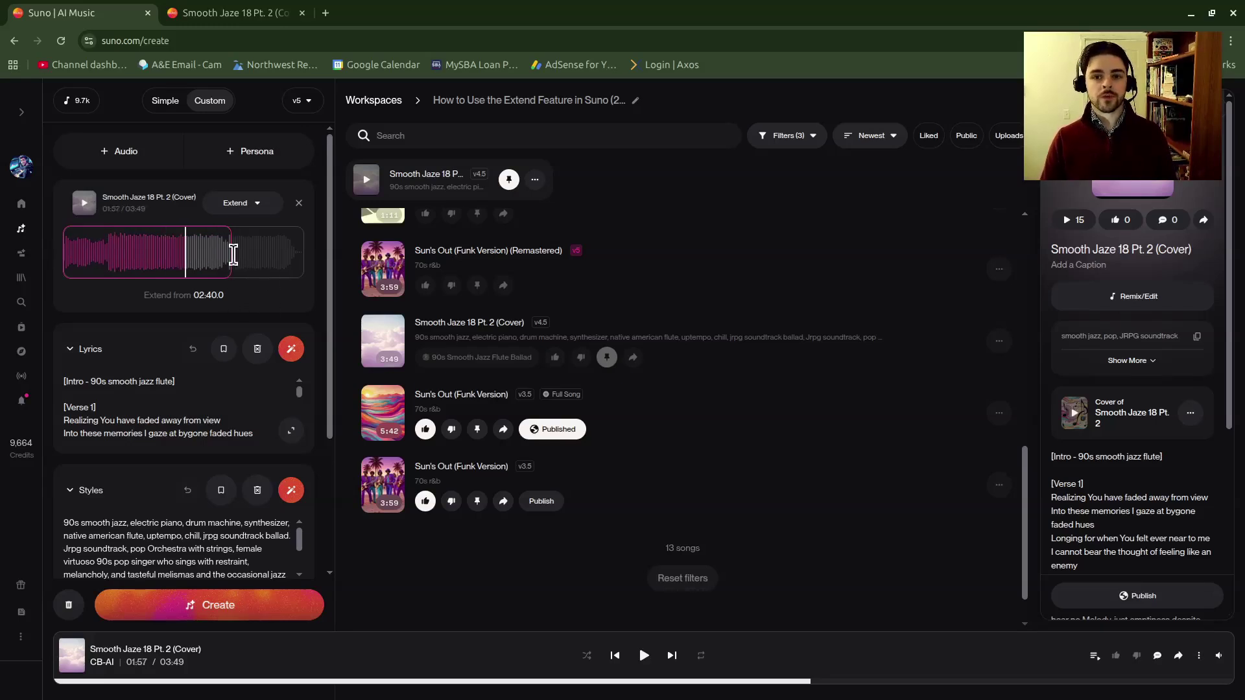
pyautogui.moveTo(233, 254)
pyautogui.mouseDown()
pyautogui.moveTo(153, 266)
pyautogui.moveTo(196, 266)
pyautogui.mouseUp()
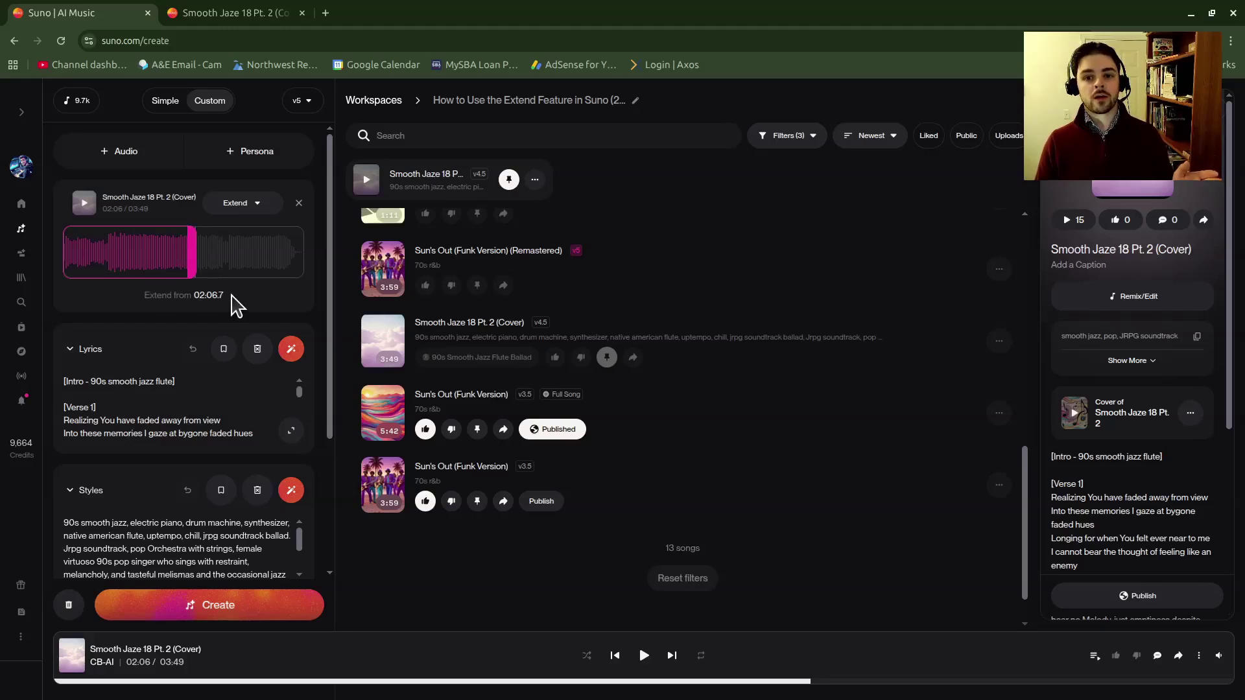
pyautogui.click(209, 295)
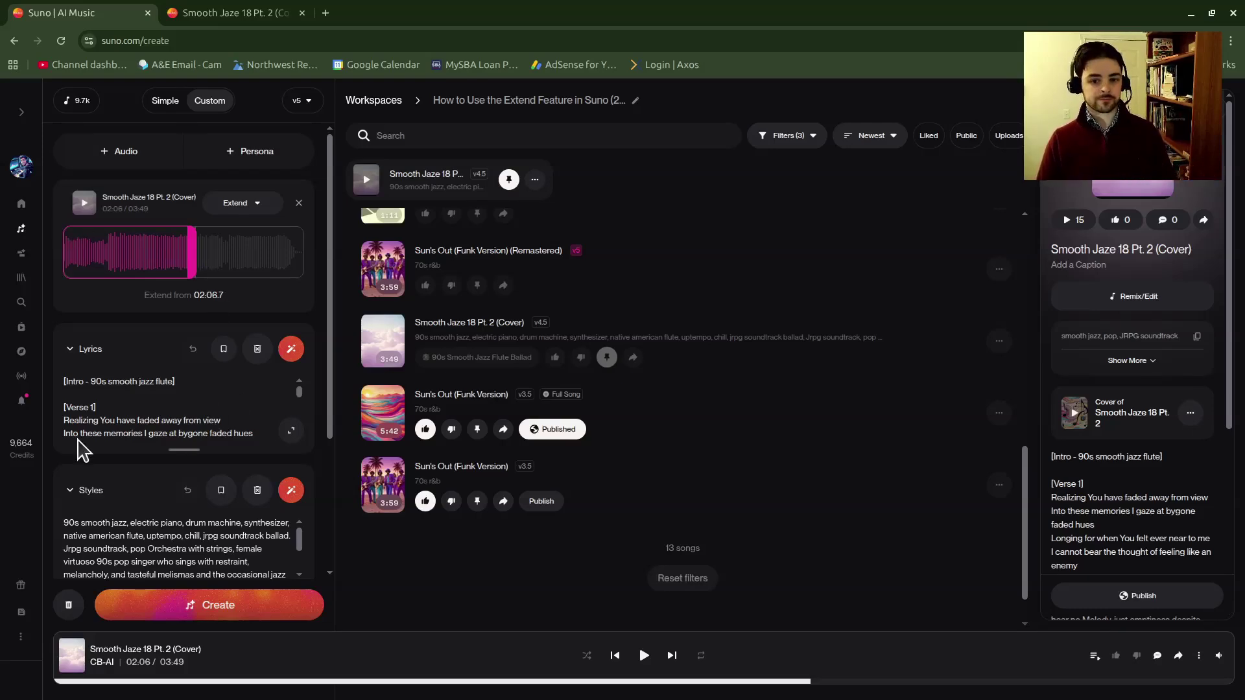
# - Delete all of the existing lyrics from the extension form
pyautogui.click(292, 432)
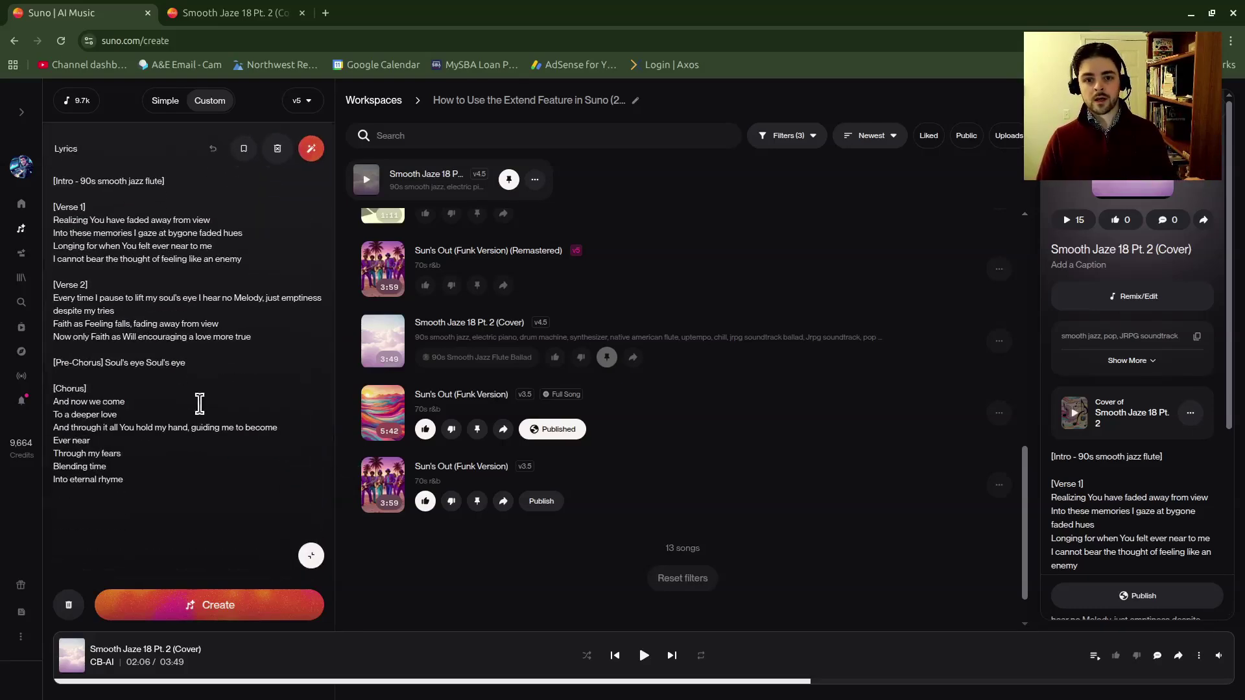
pyautogui.moveTo(193, 494); pyautogui.dragTo(55, 172)
pyautogui.press('BackSpace')
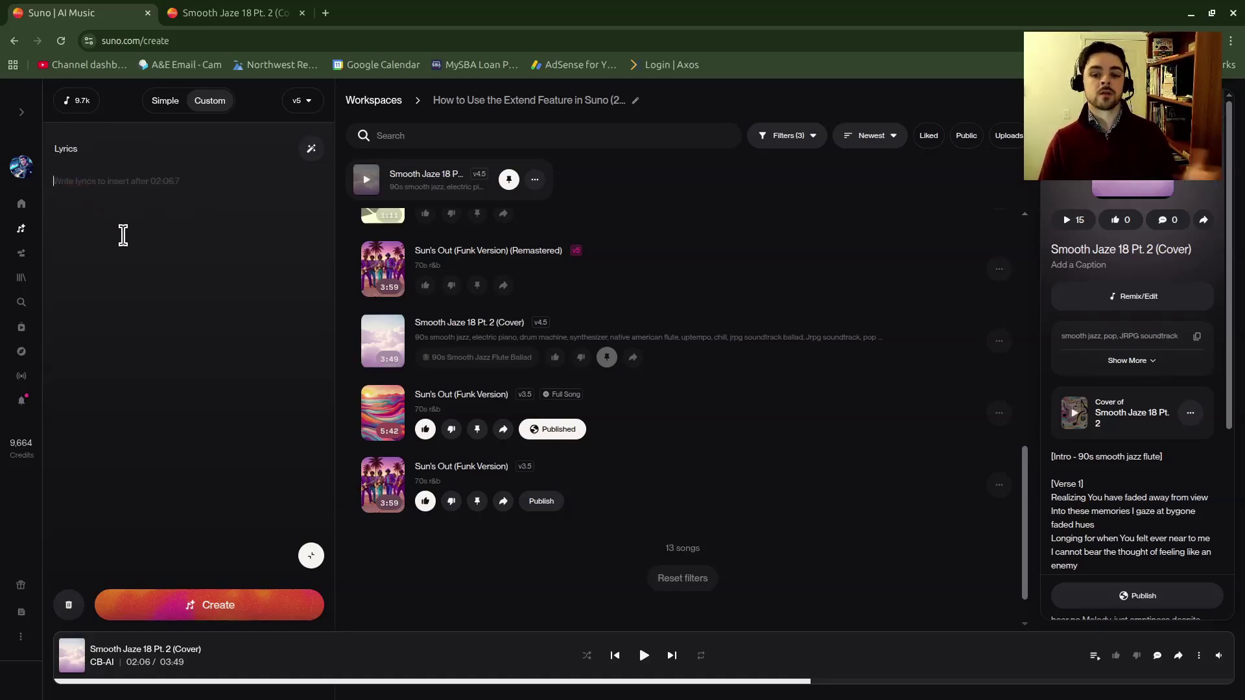
pyautogui.click(311, 555)
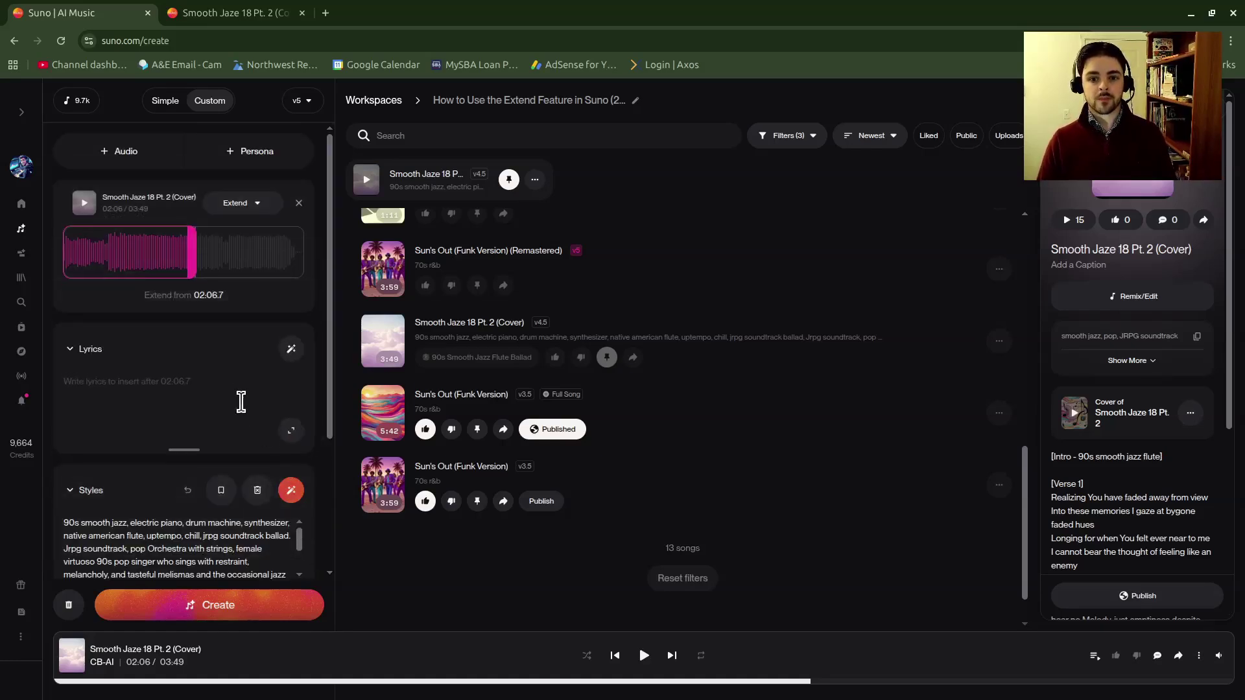
# - Set the vocal gender to Female under Advanced Options
pyautogui.scroll(-2, 170, 351)
pyautogui.click(178, 480)
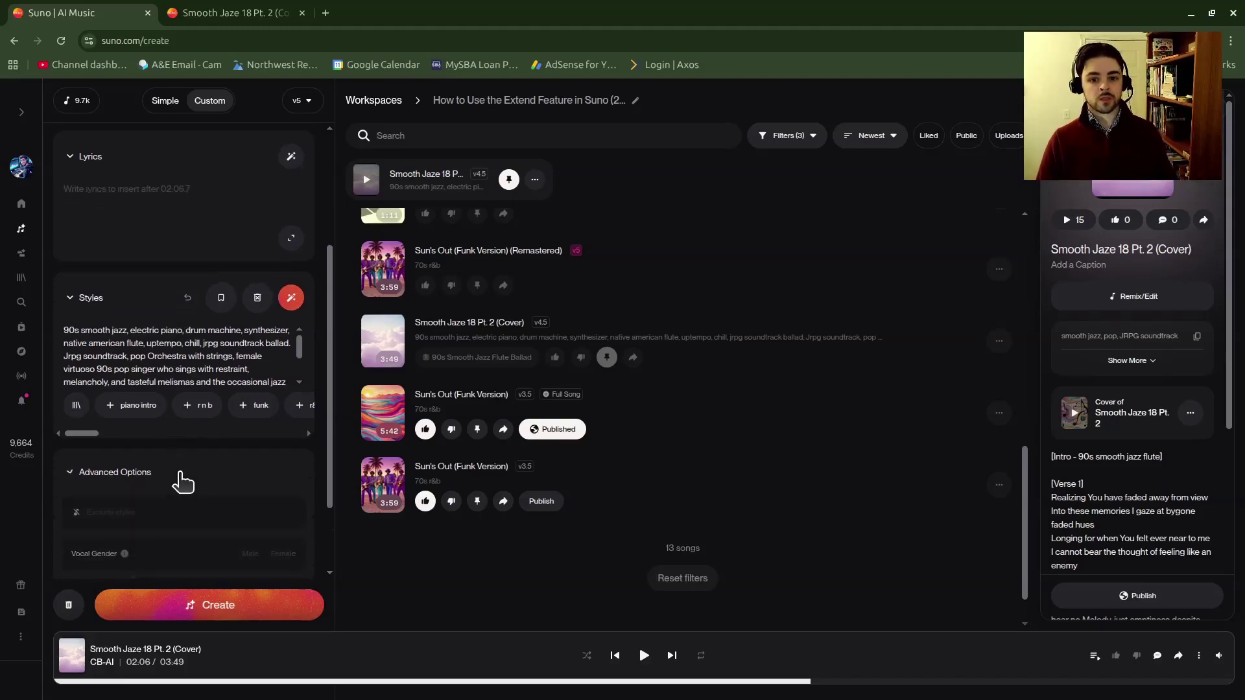
pyautogui.scroll(-4, 217, 449)
pyautogui.click(283, 303)
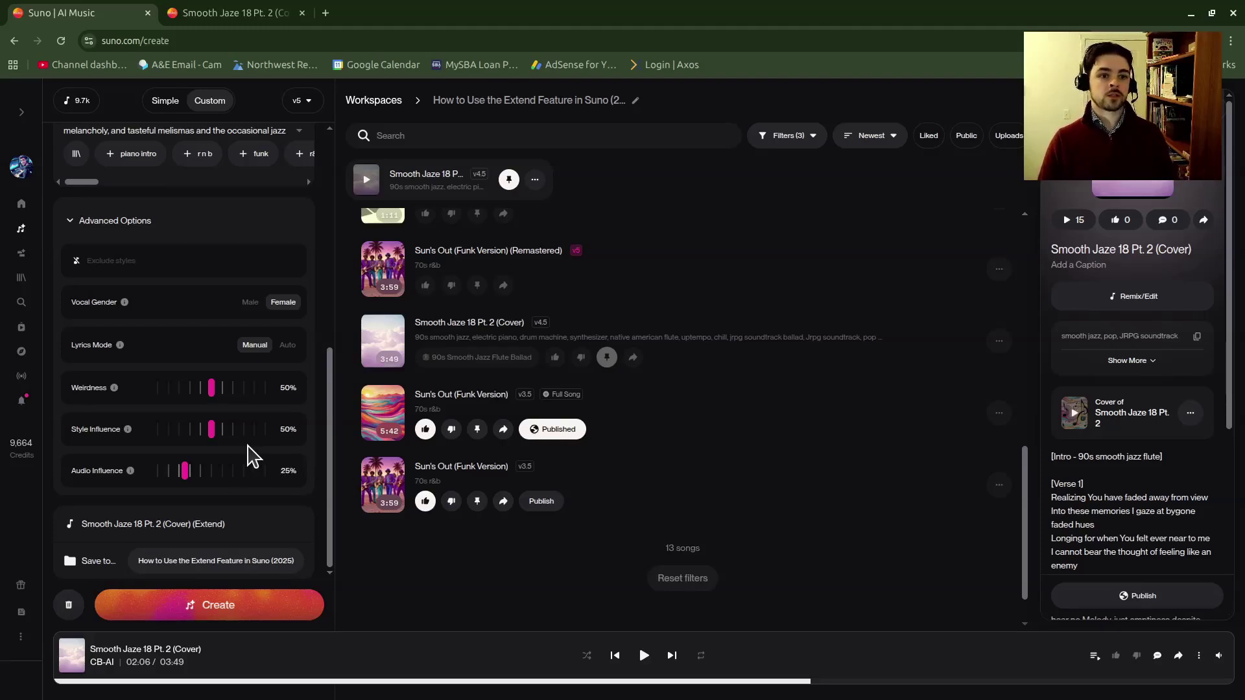
pyautogui.scroll(4, 195, 397)
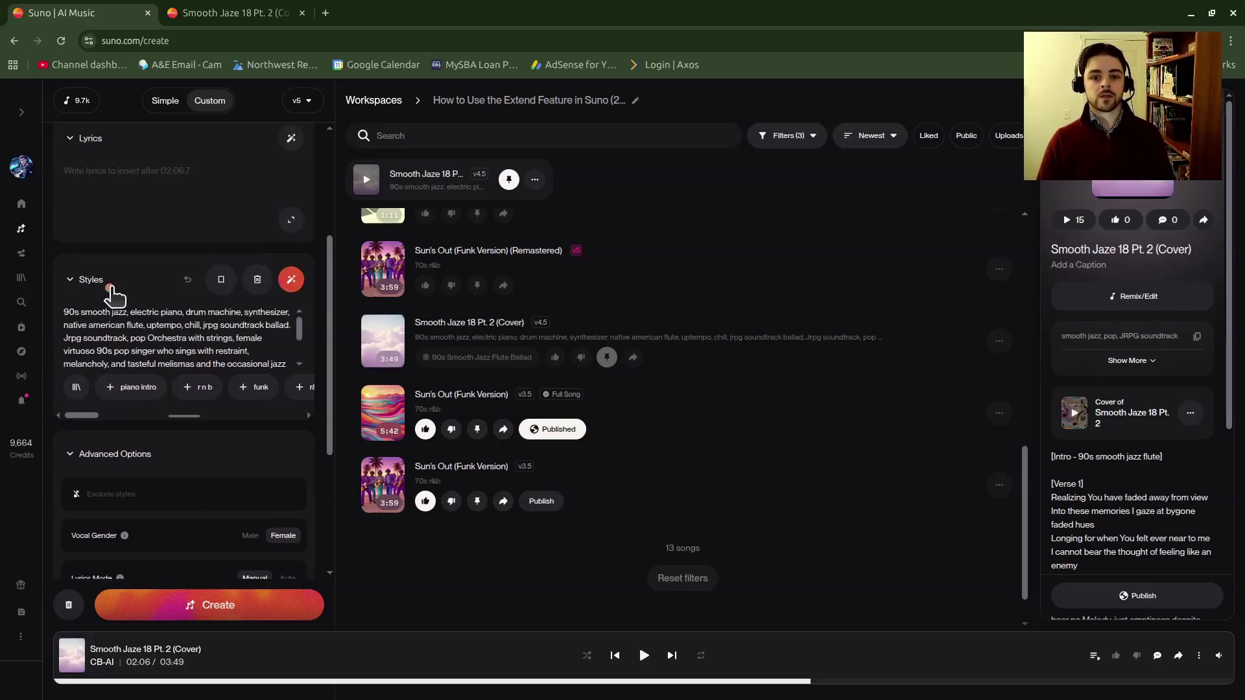
pyautogui.scroll(-3, 112, 295)
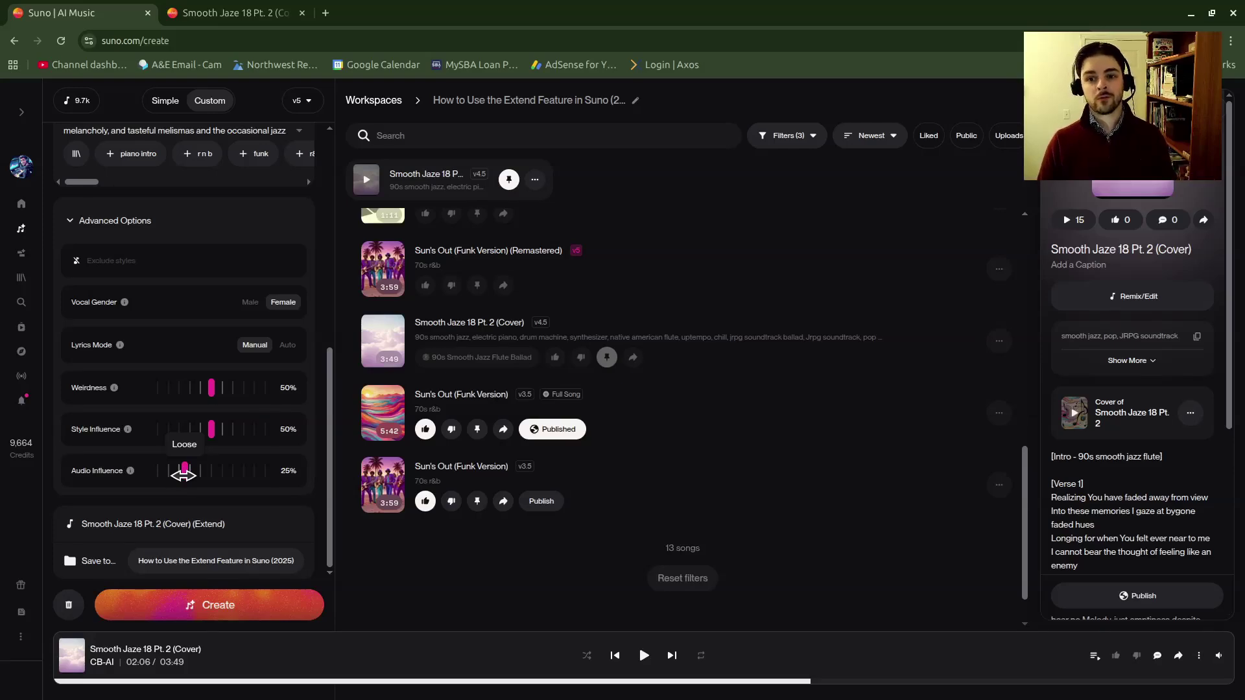
pyautogui.scroll(10, 494, 369)
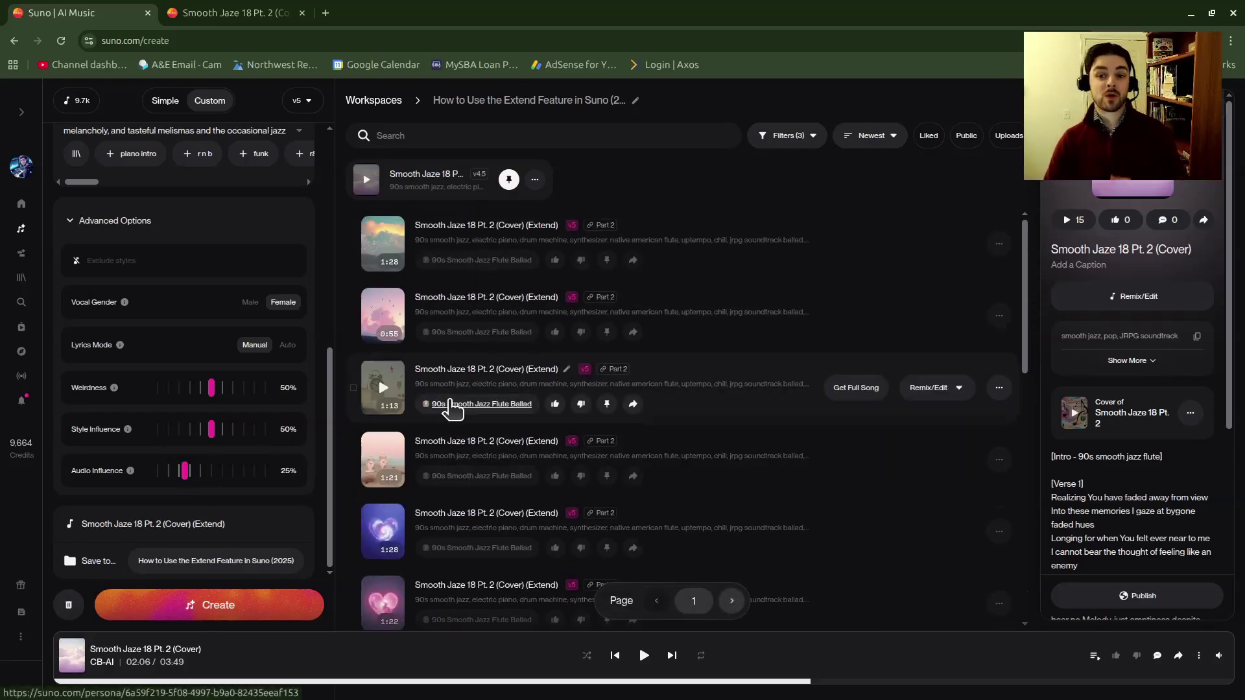
pyautogui.scroll(-5, 454, 480)
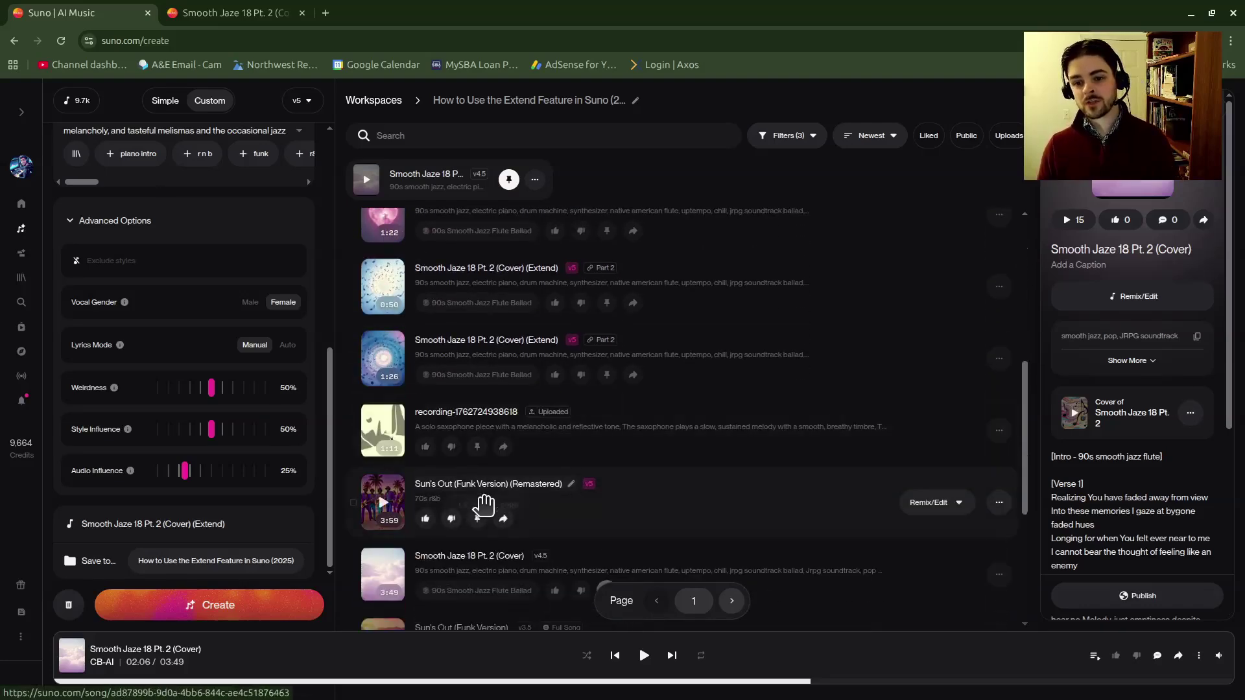
pyautogui.scroll(5, 485, 504)
pyautogui.scroll(5, 277, 414)
# - Generate the extension, turn the 1:28 Extend clip into a full song, and load the new clips
pyautogui.click(214, 610)
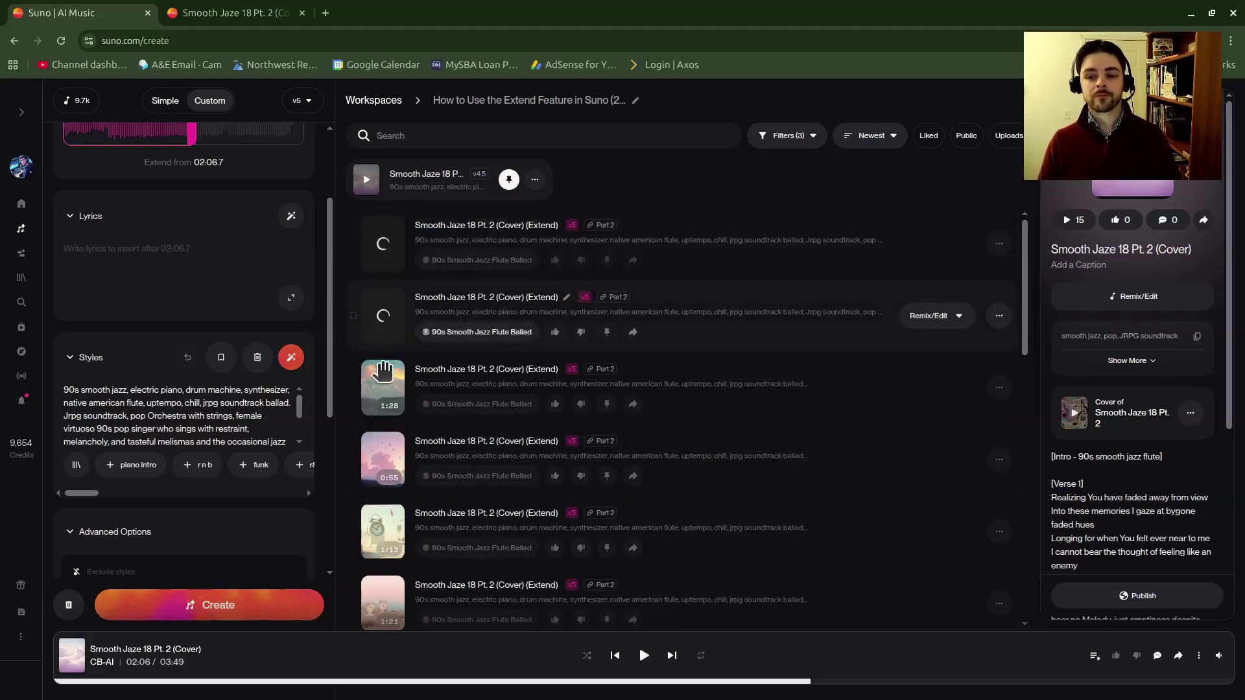
pyautogui.scroll(-1, 383, 369)
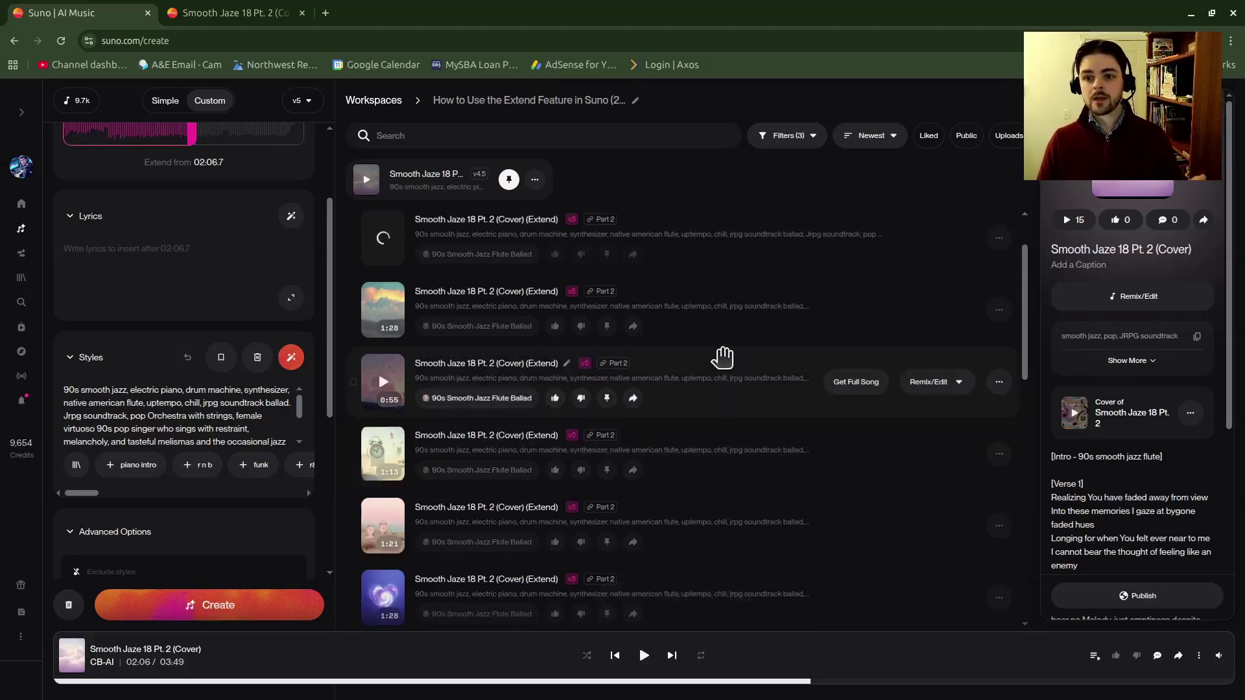
pyautogui.click(815, 294)
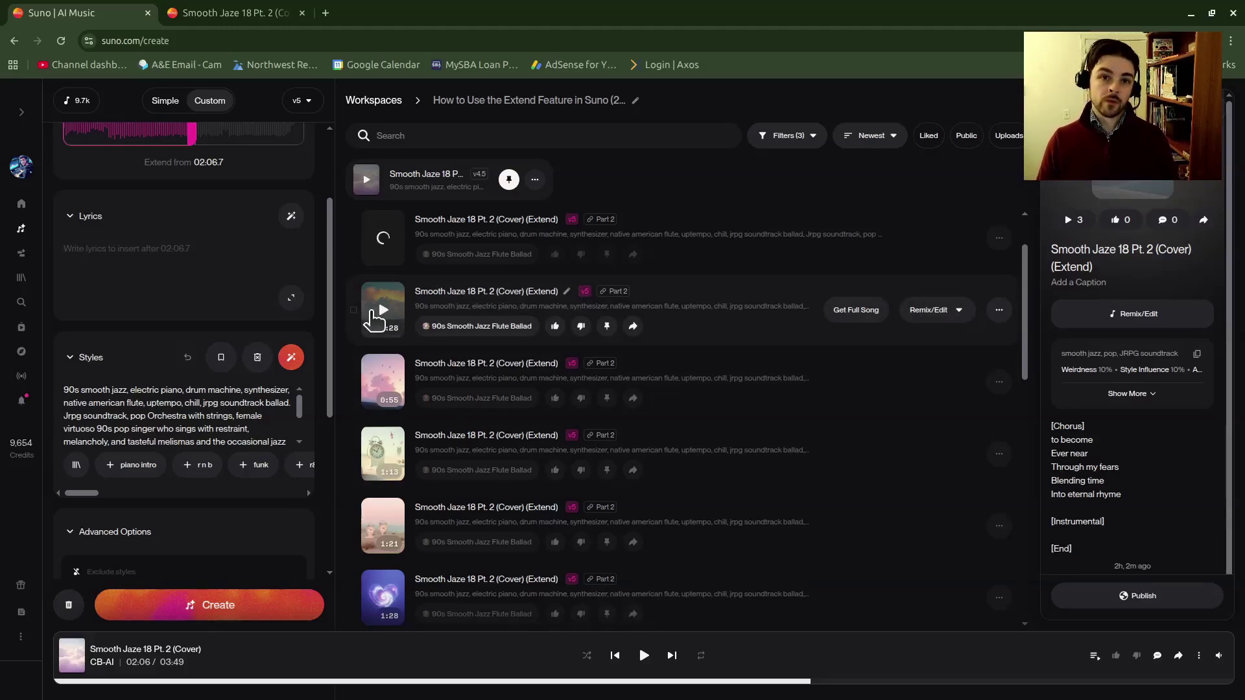
pyautogui.click(857, 310)
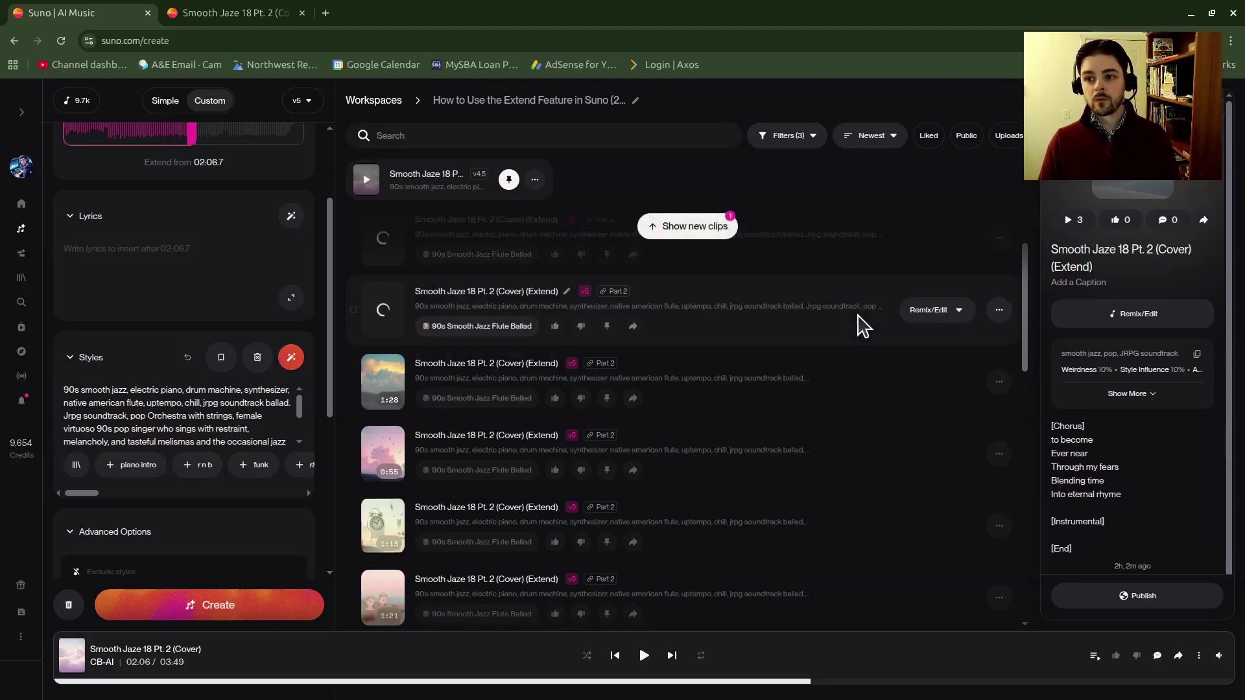
pyautogui.click(695, 233)
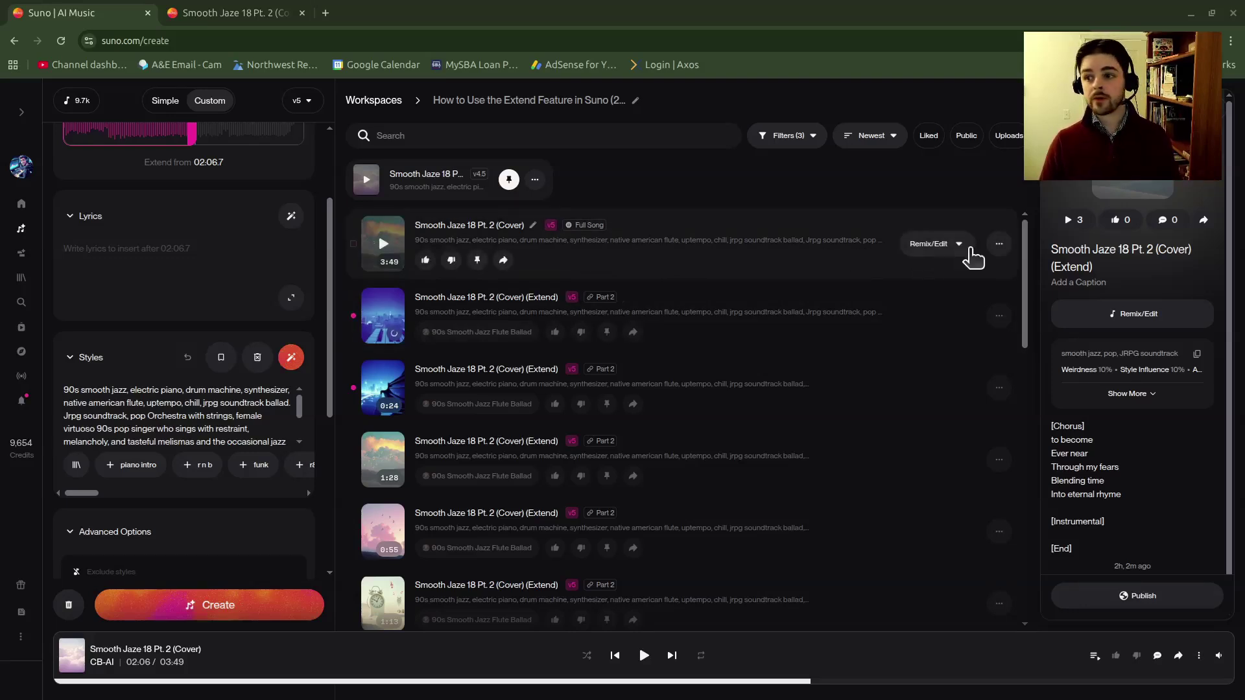
# - Open the full song's editing options and select the chorus from 02:00 to its end
pyautogui.click(959, 245)
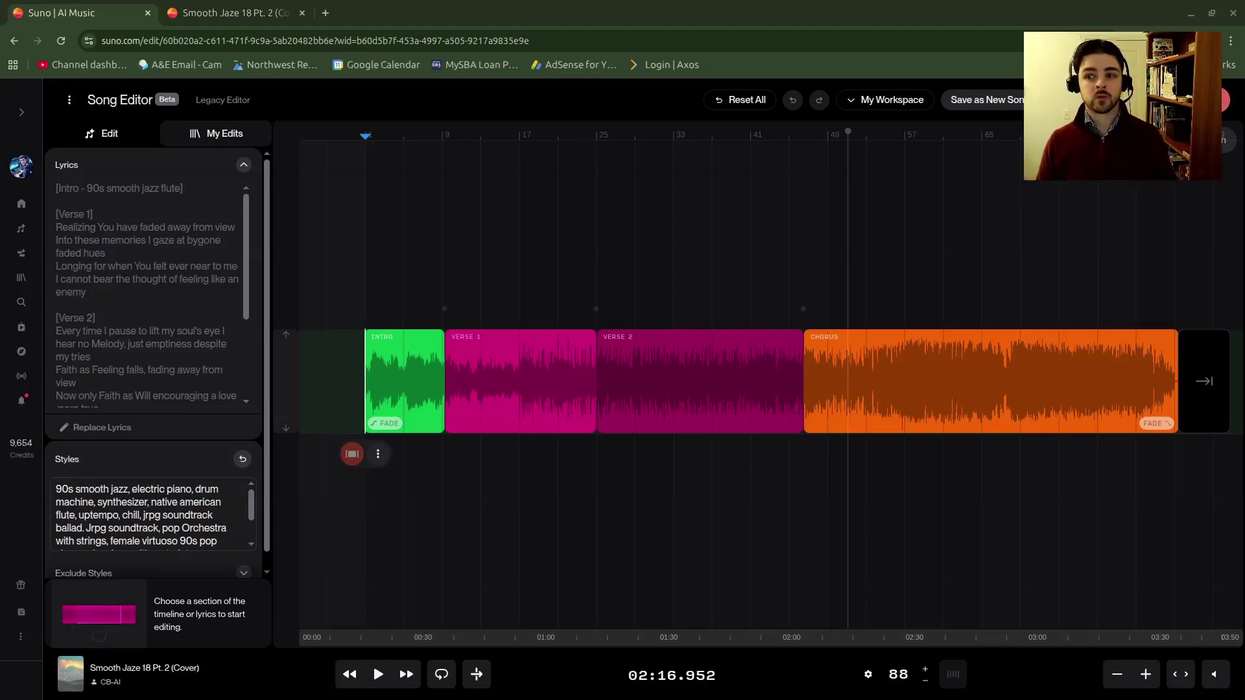
pyautogui.click(1015, 490)
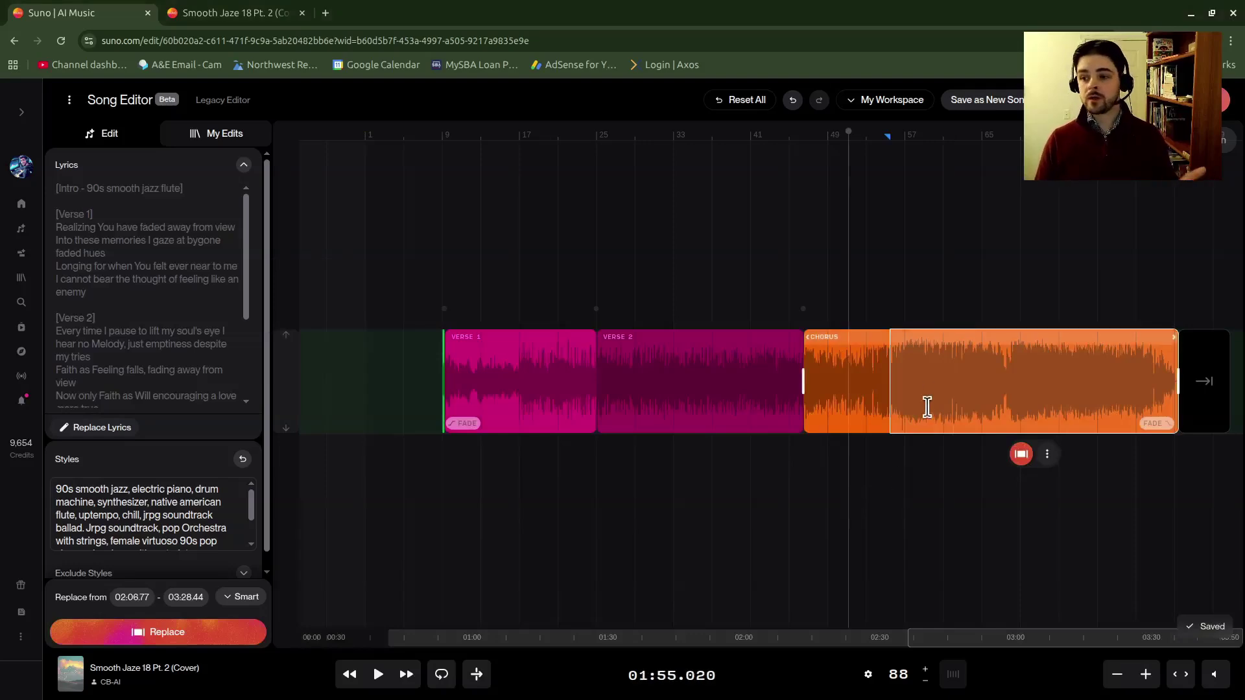
pyautogui.click(866, 383)
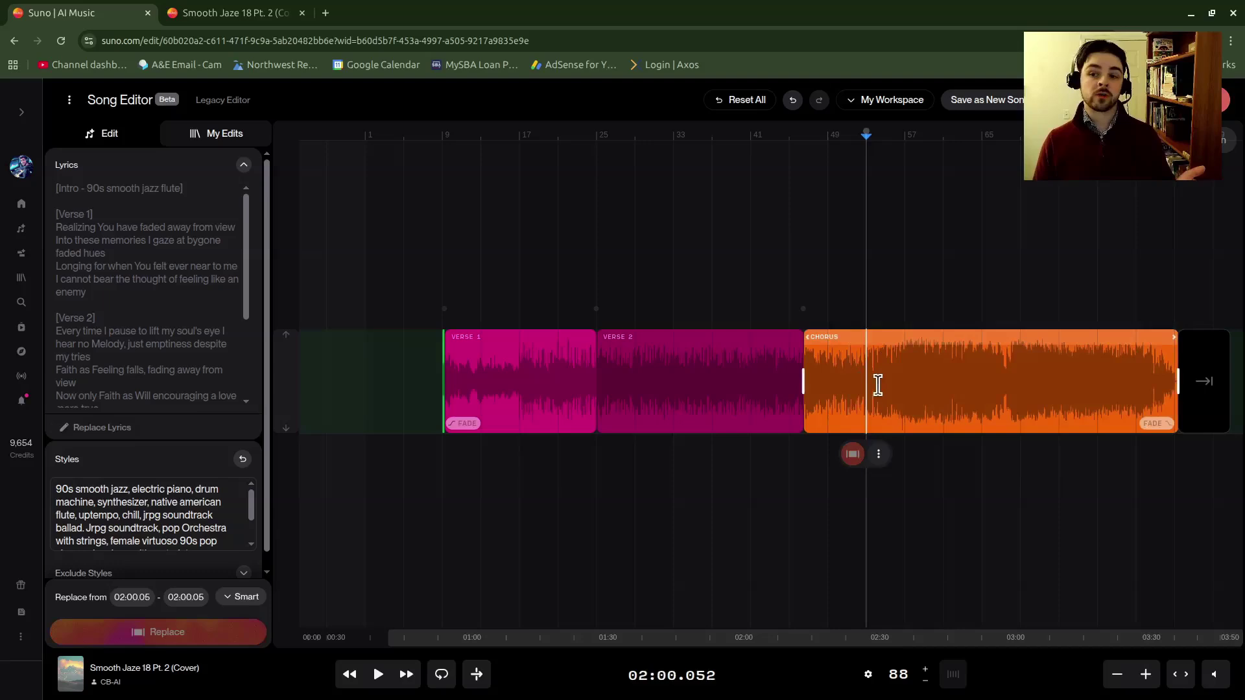
pyautogui.moveTo(873, 394); pyautogui.dragTo(1216, 389)
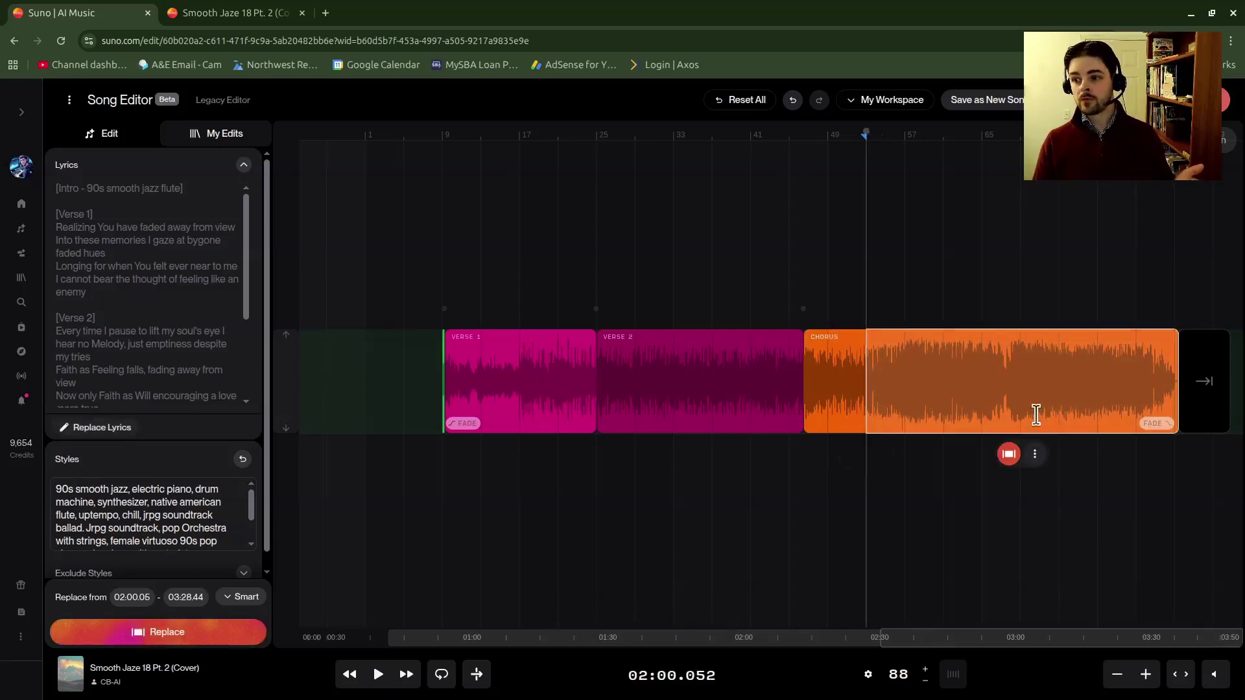
pyautogui.click(1206, 381)
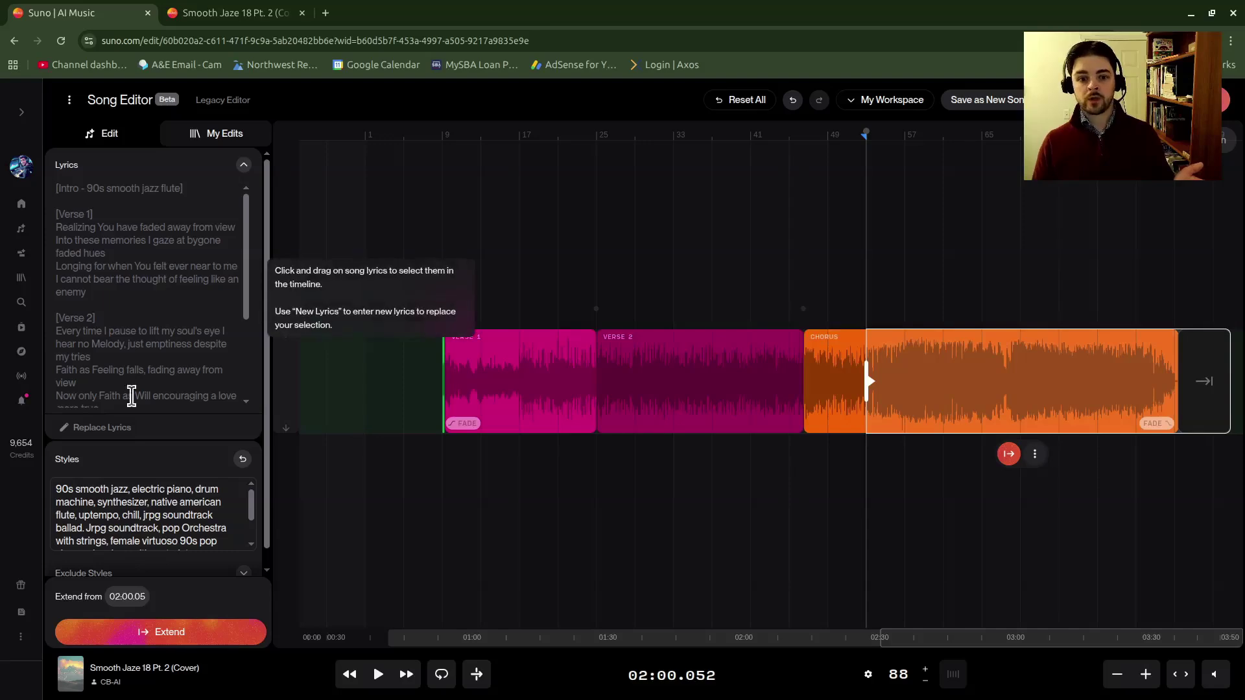
# - Select the intro and Verse 1 lyrics plus the chorus range, then extend from 02:00.05
pyautogui.scroll(-5, 149, 512)
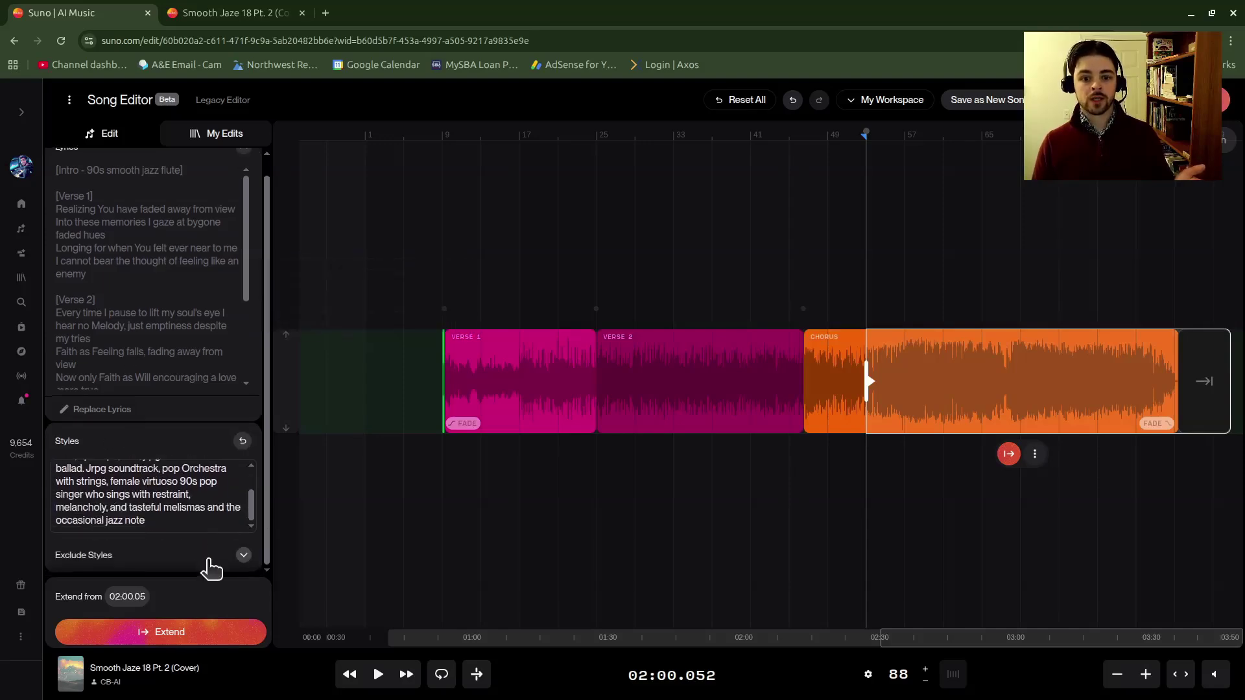
pyautogui.moveTo(102, 222); pyautogui.dragTo(161, 354)
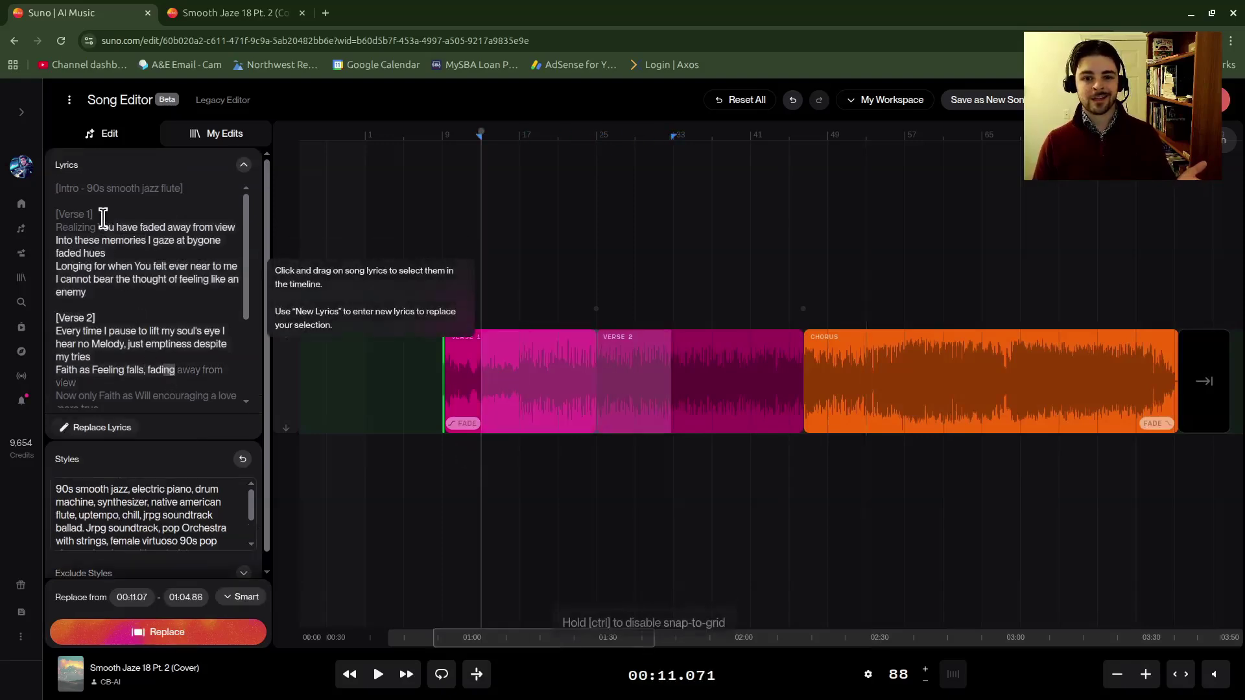
pyautogui.moveTo(103, 218); pyautogui.dragTo(59, 186)
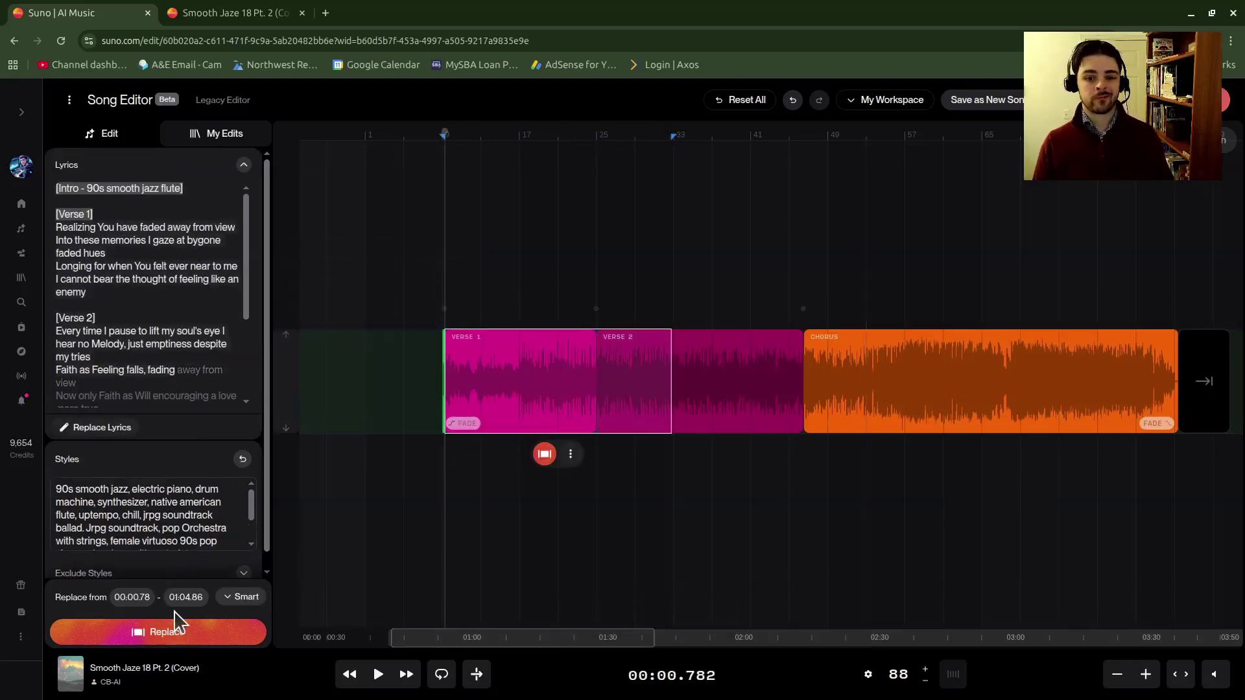
pyautogui.click(826, 454)
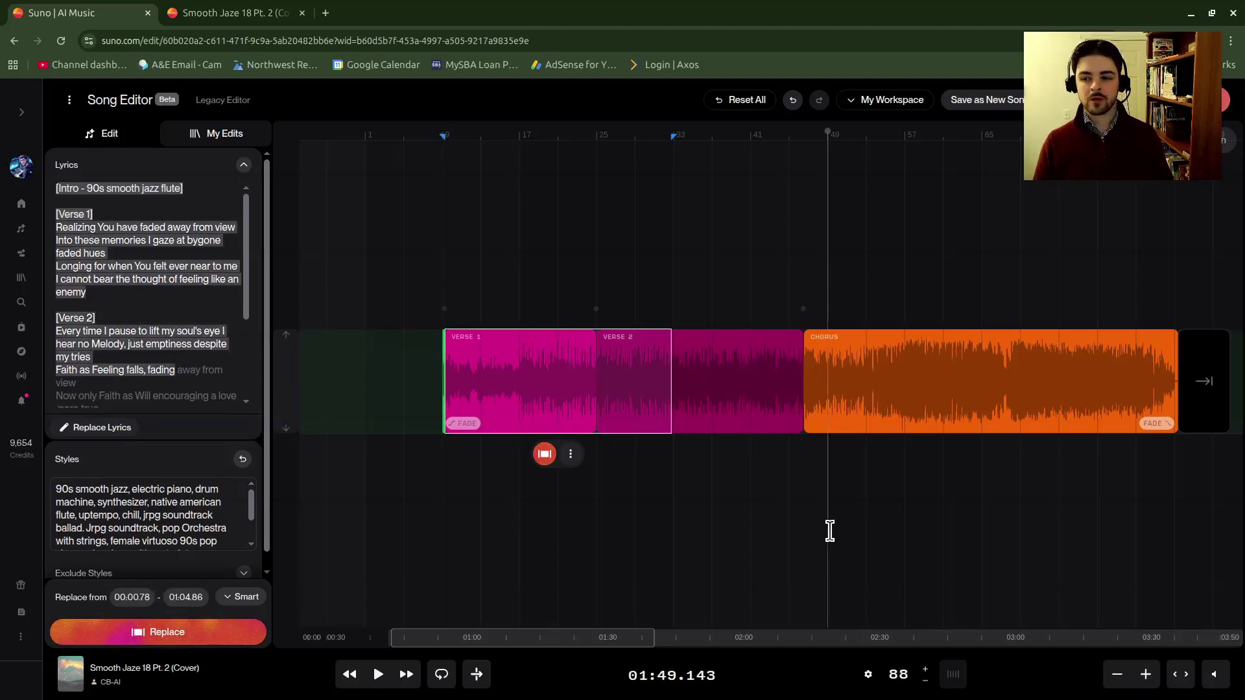
pyautogui.moveTo(868, 406); pyautogui.dragTo(1212, 389)
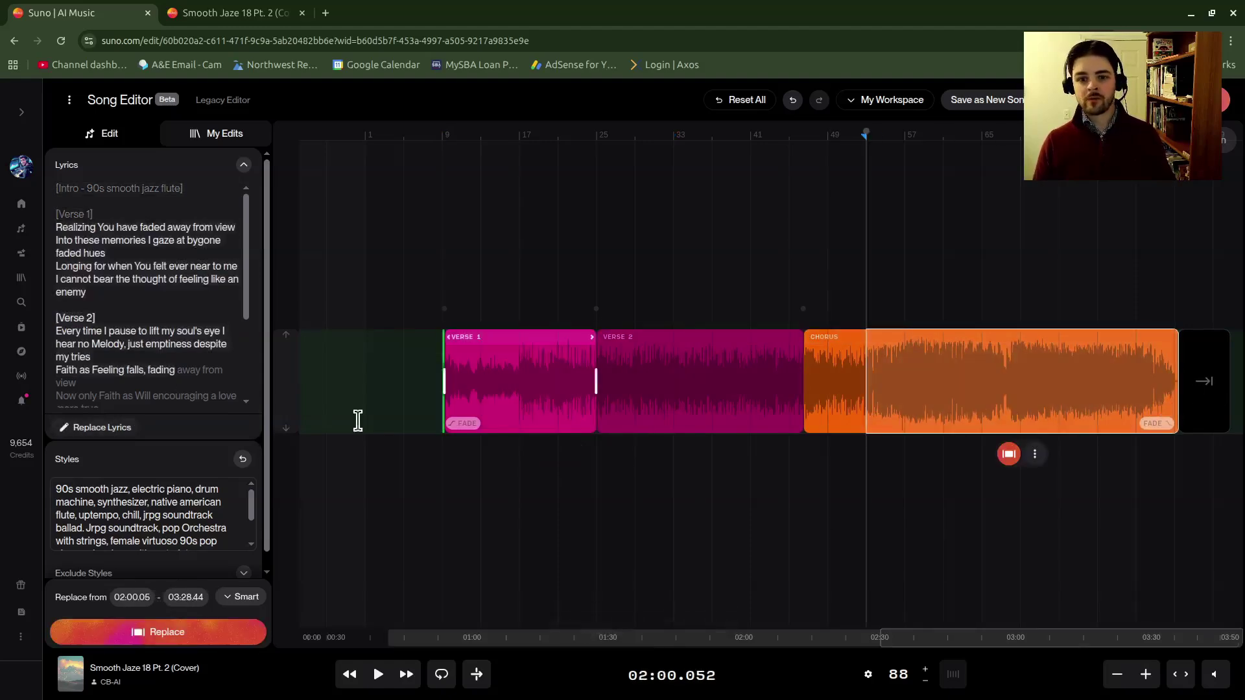
pyautogui.scroll(-3, 162, 404)
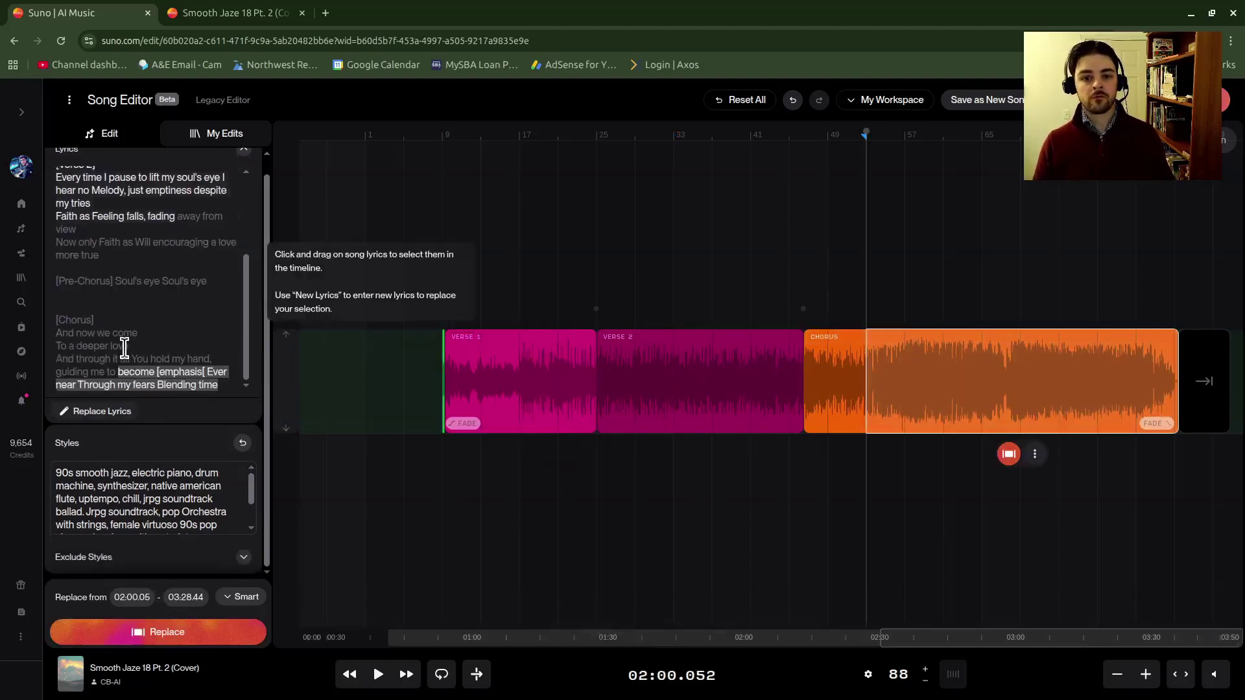
pyautogui.scroll(3, 129, 335)
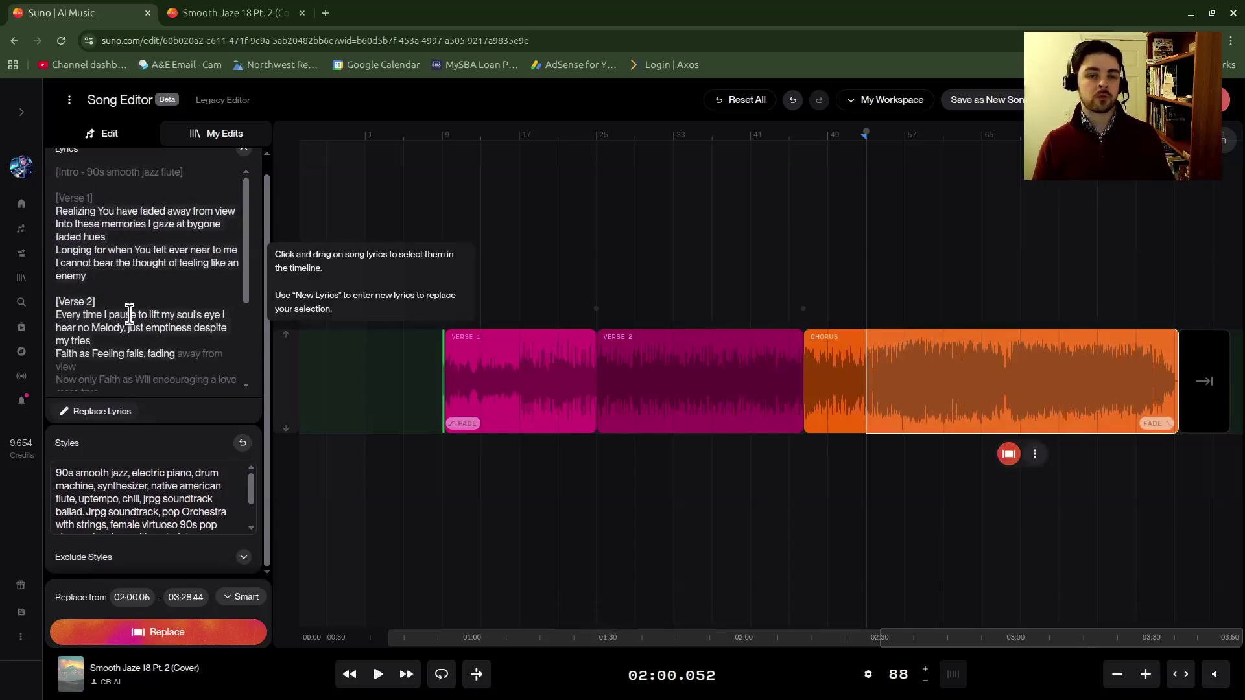
pyautogui.click(1207, 399)
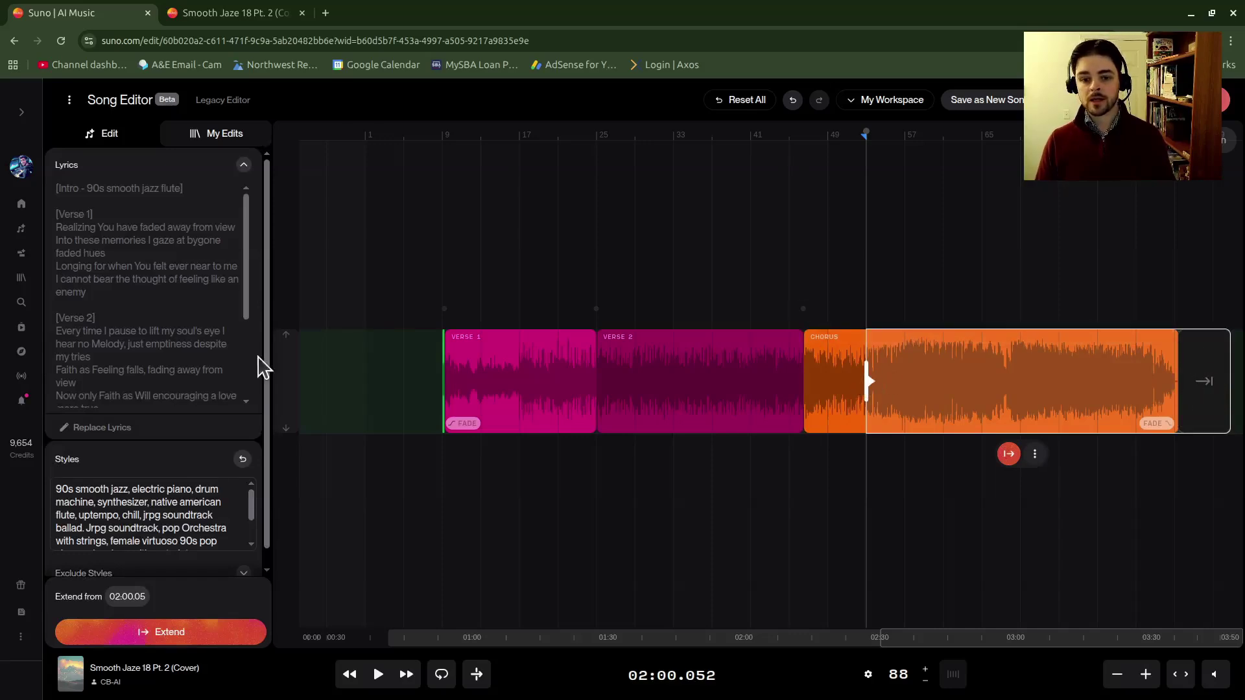
pyautogui.click(176, 632)
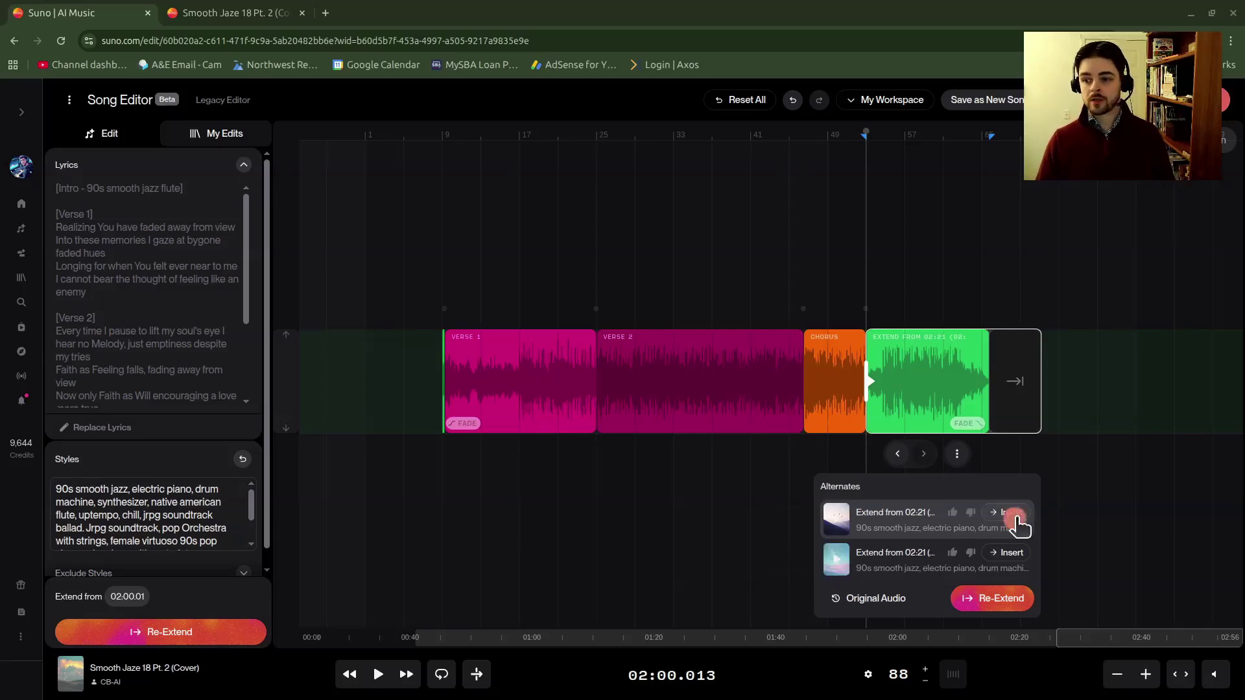
# - View the two extensions under My Edits, then Re-Extend for two new alternates
pyautogui.click(231, 135)
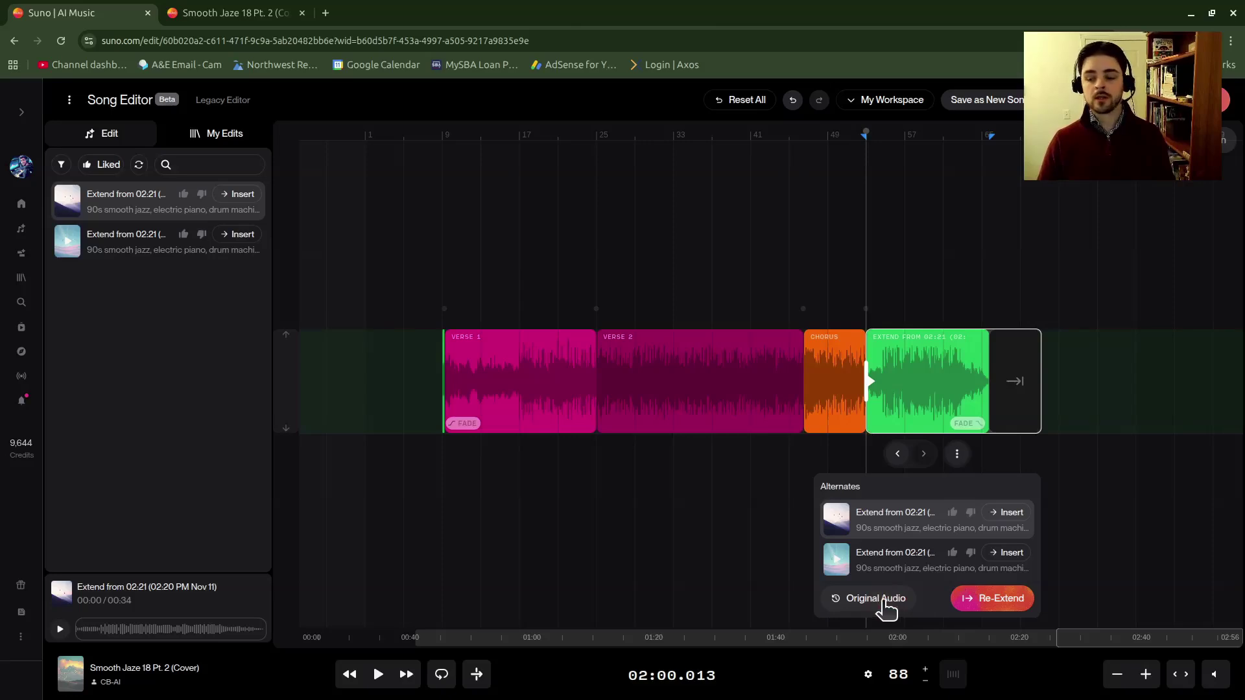
pyautogui.click(1003, 600)
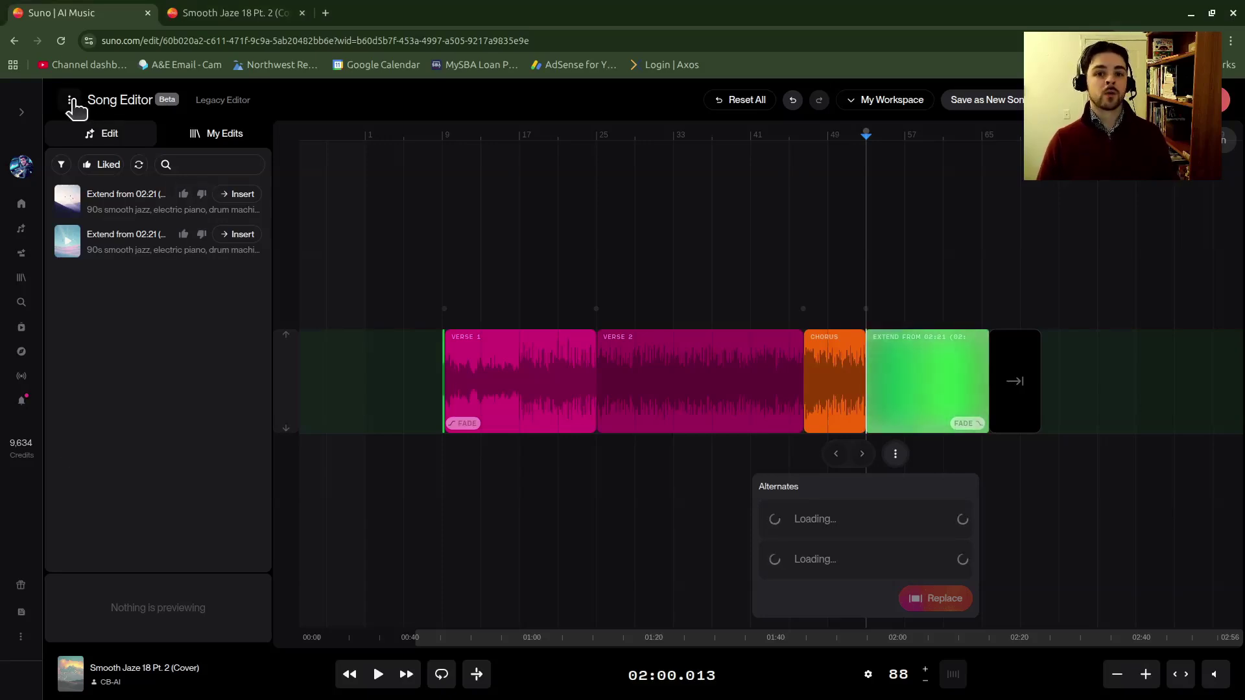
# - Open Smooth Jaze 18 Pt. 2 (Cover) in the Legacy Editor and switch to EXTEND
pyautogui.click(229, 101)
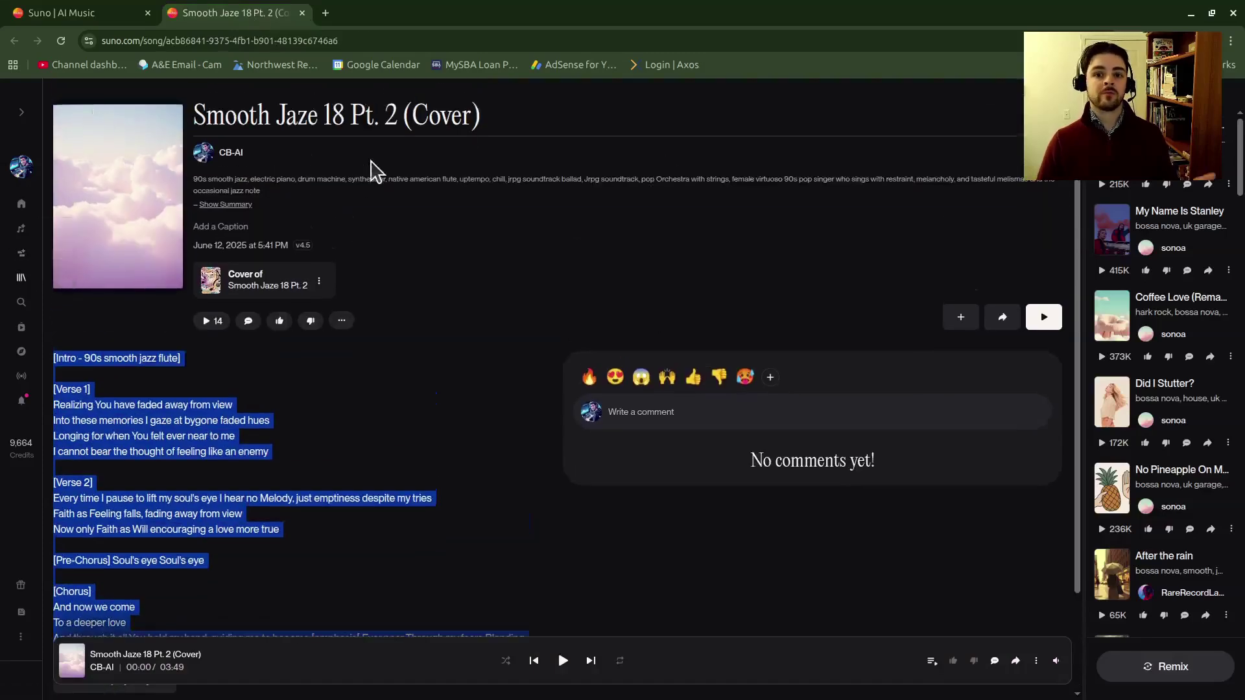
pyautogui.click(342, 322)
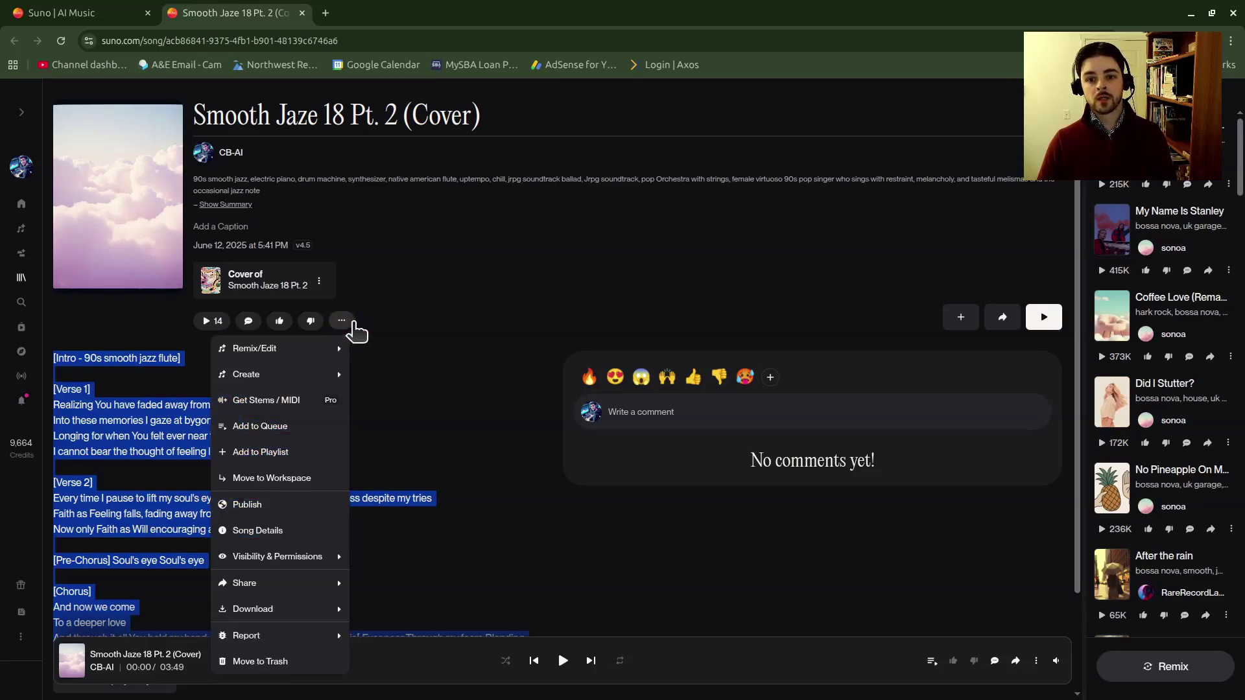
pyautogui.moveTo(292, 353)
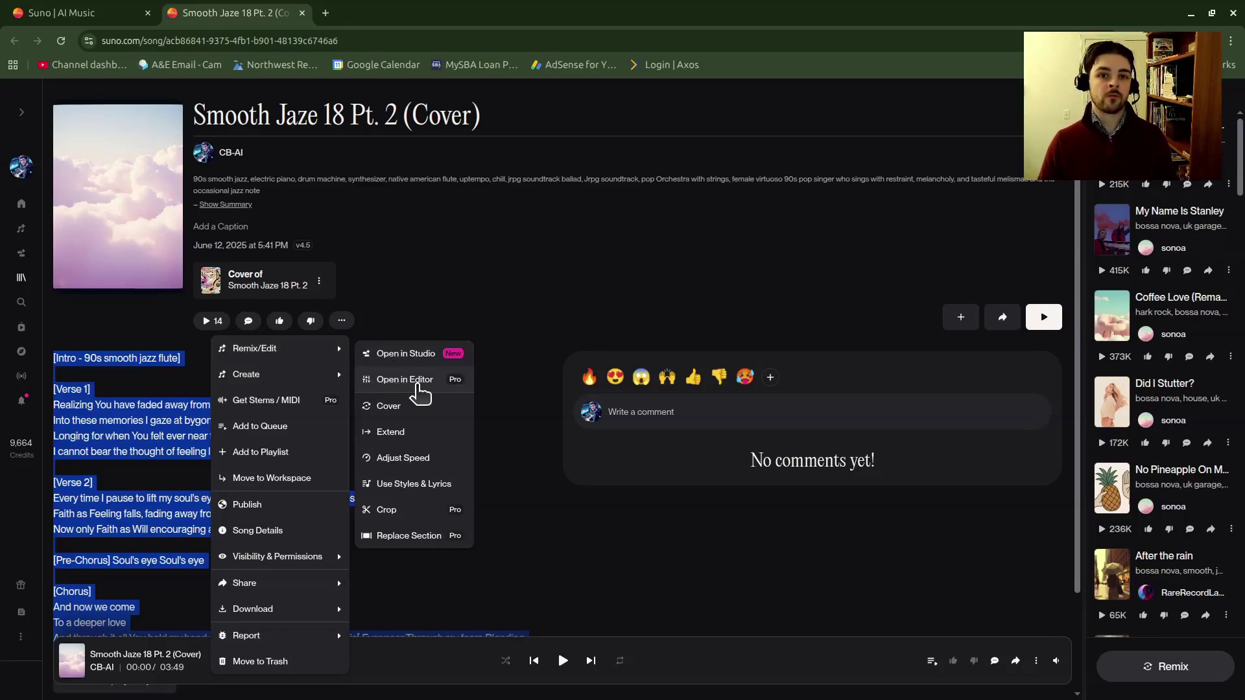
pyautogui.click(42, 12)
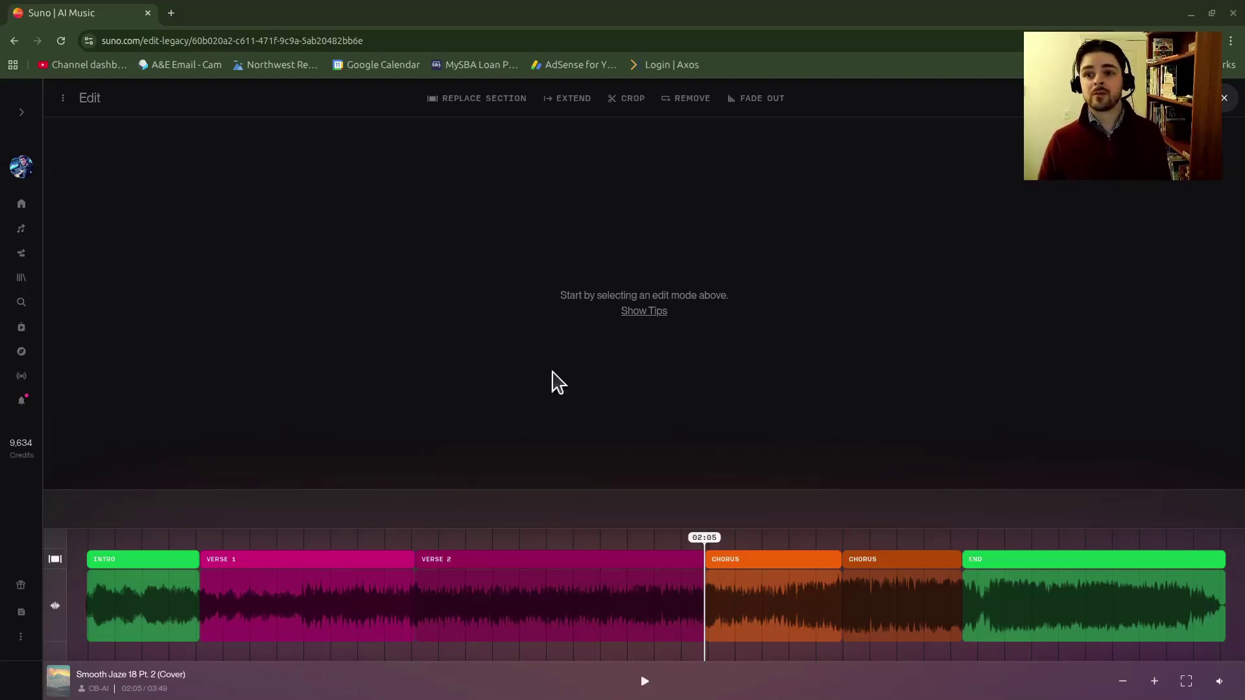
pyautogui.click(567, 106)
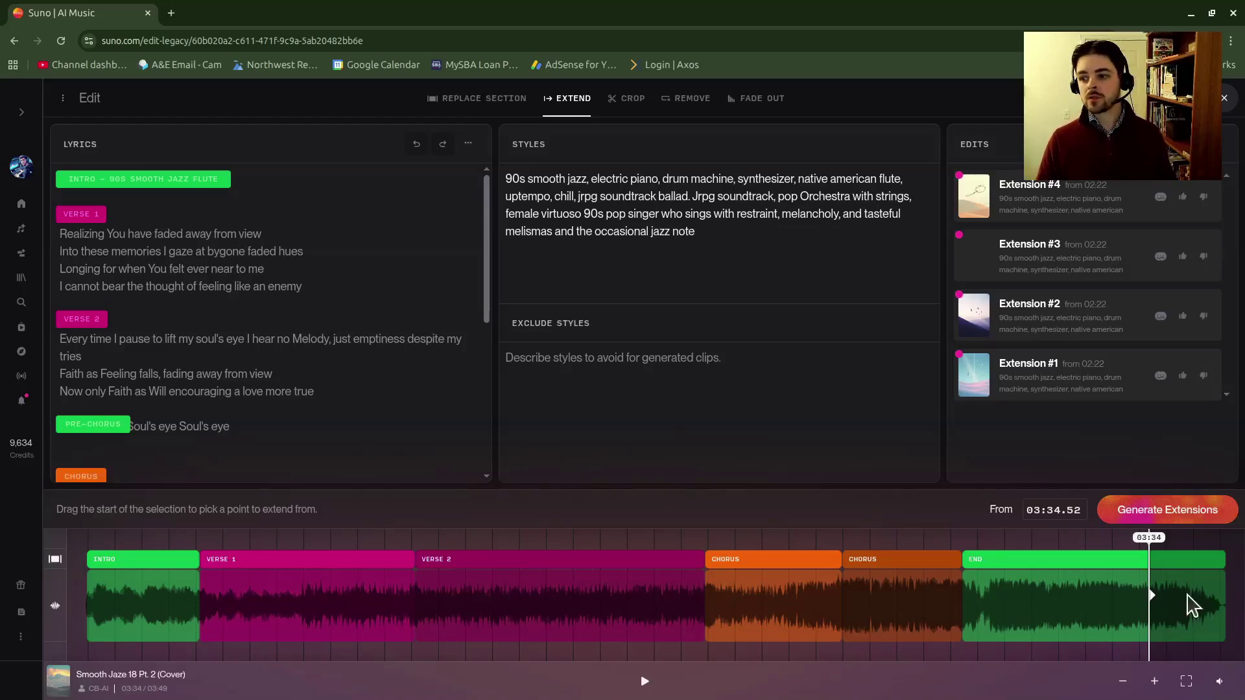
# - Move the extension start from 03:34.52 to 02:48.00 in the second chorus
pyautogui.moveTo(1155, 599); pyautogui.dragTo(970, 616)
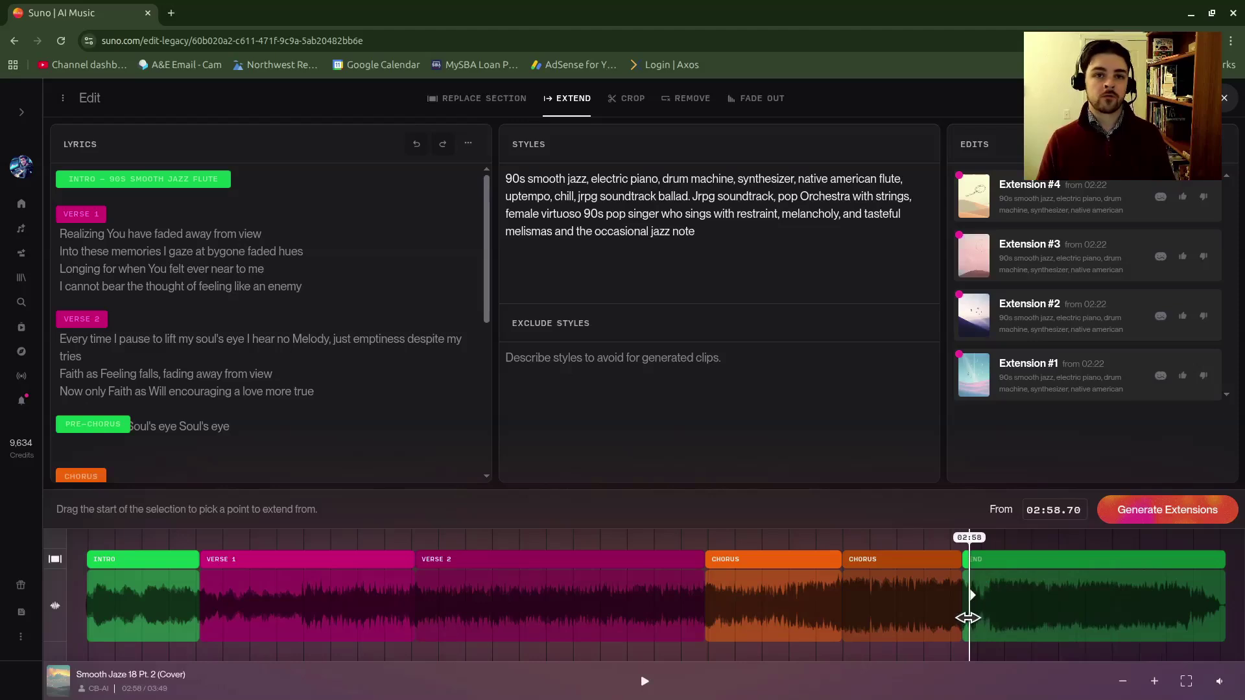
pyautogui.click(1061, 511)
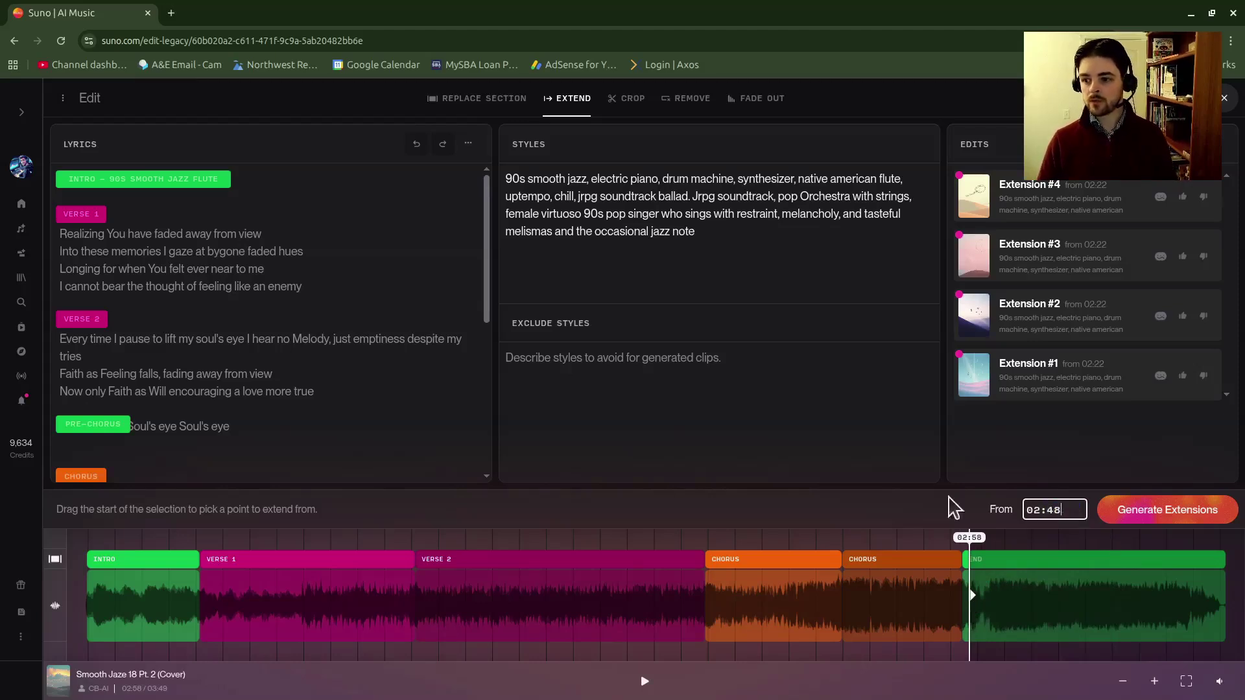
pyautogui.press('Return')
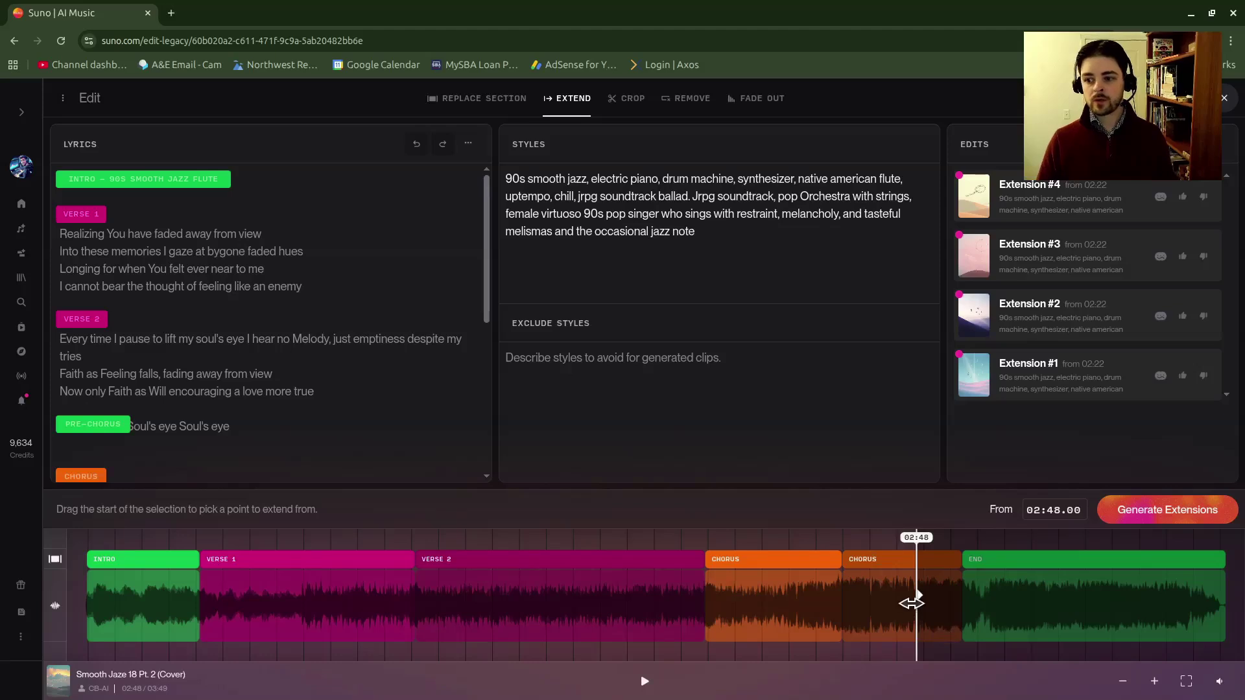
# - Copy the final chorus lyrics, paste them after [Instrumental], and close with an [End] tag
pyautogui.scroll(-10, 246, 383)
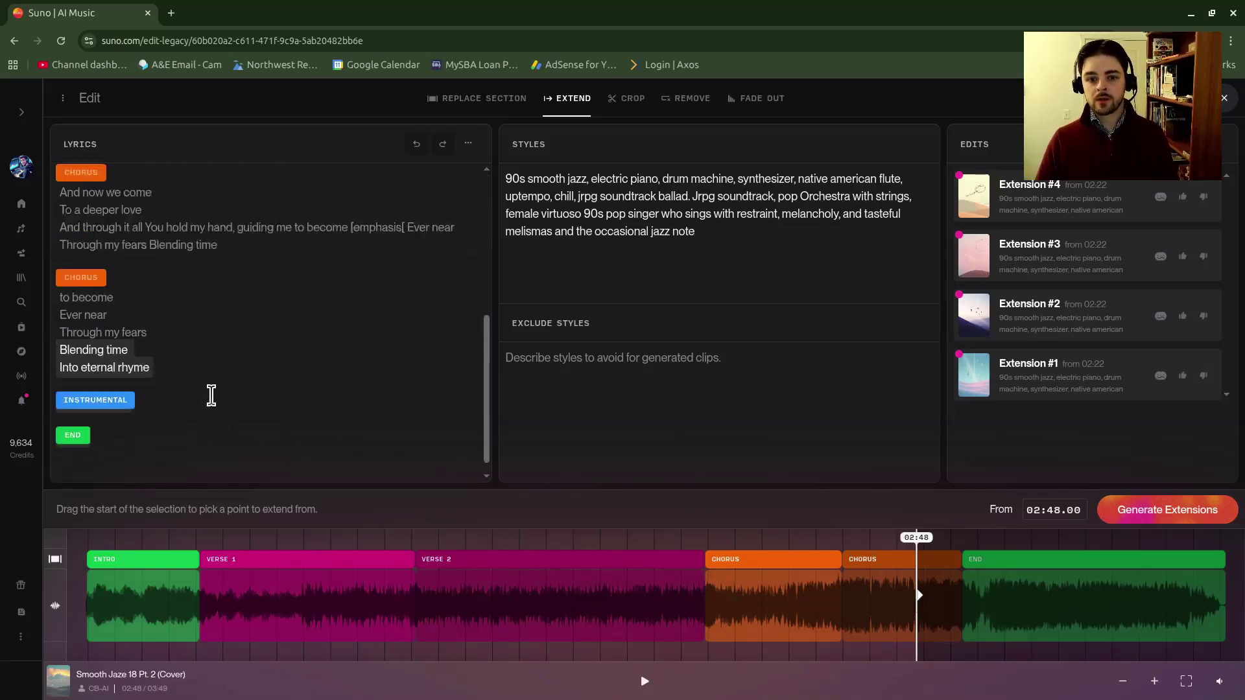
pyautogui.click(147, 329)
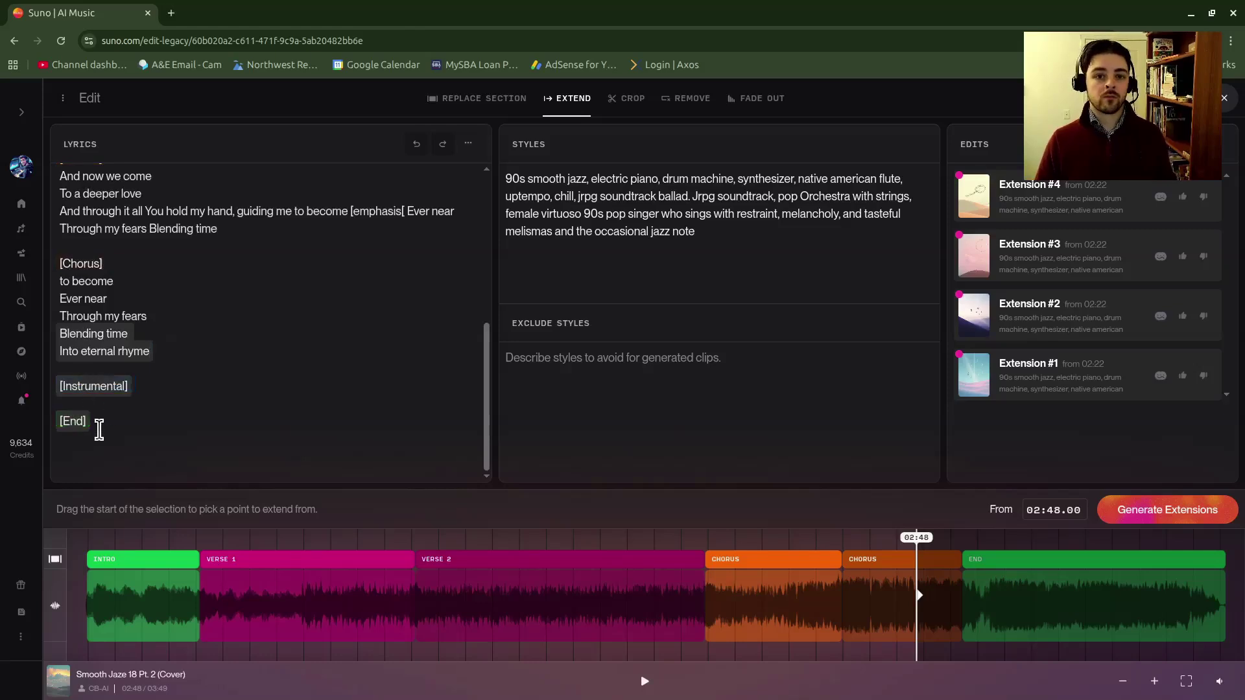
pyautogui.moveTo(168, 373); pyautogui.dragTo(57, 261)
pyautogui.hotkey('ctrl', 'c')
pyautogui.click(152, 390)
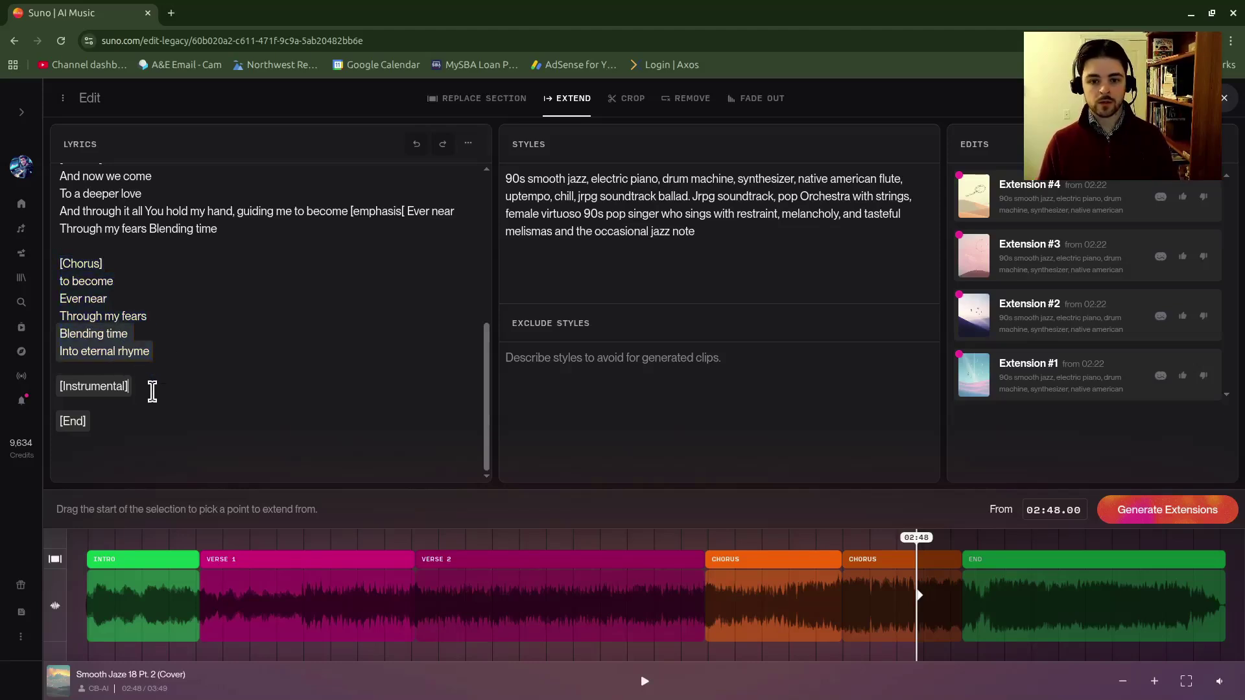
pyautogui.press('Return')
pyautogui.press('Return')
pyautogui.hotkey('ctrl', 'v')
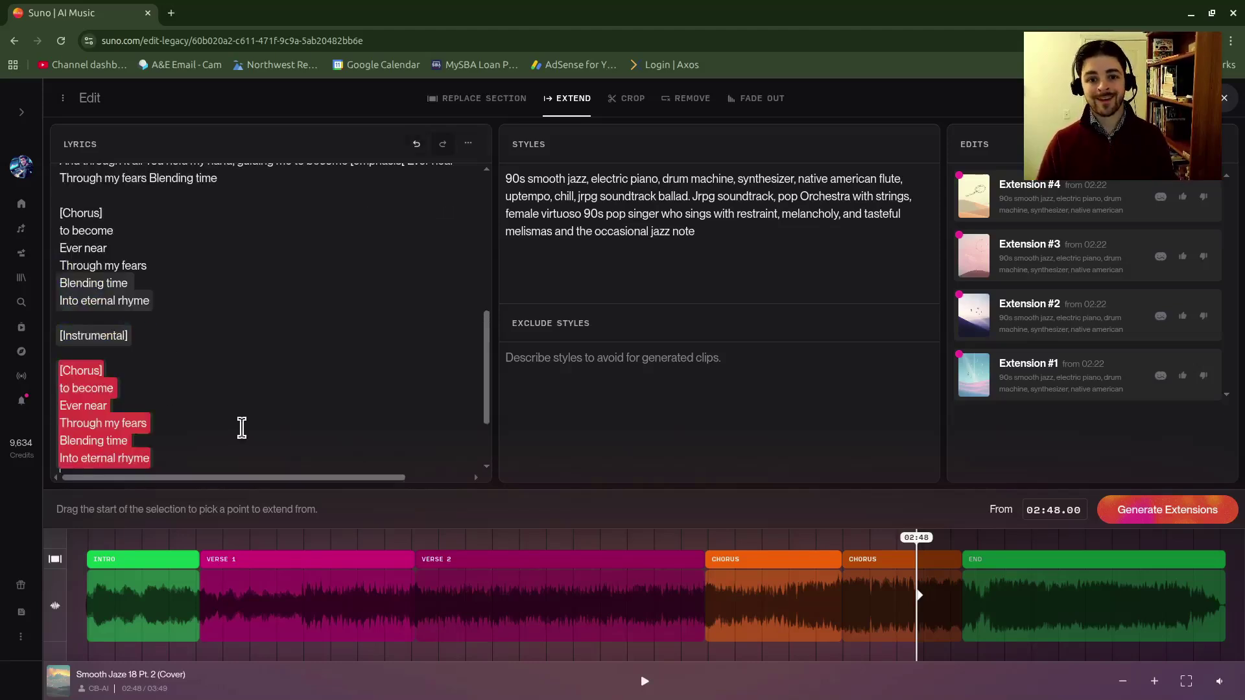
pyautogui.press('Return')
pyautogui.press('Return')
pyautogui.press('Return')
pyautogui.write('[End]')
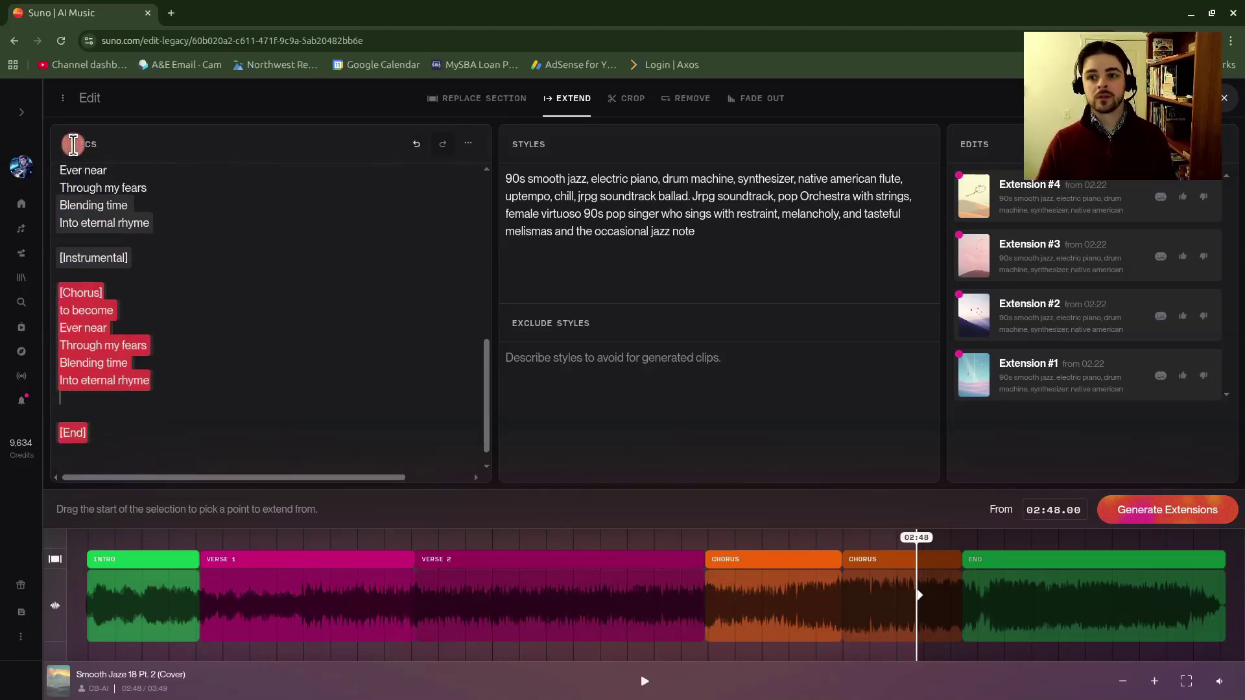
pyautogui.click(74, 144)
pyautogui.click(559, 155)
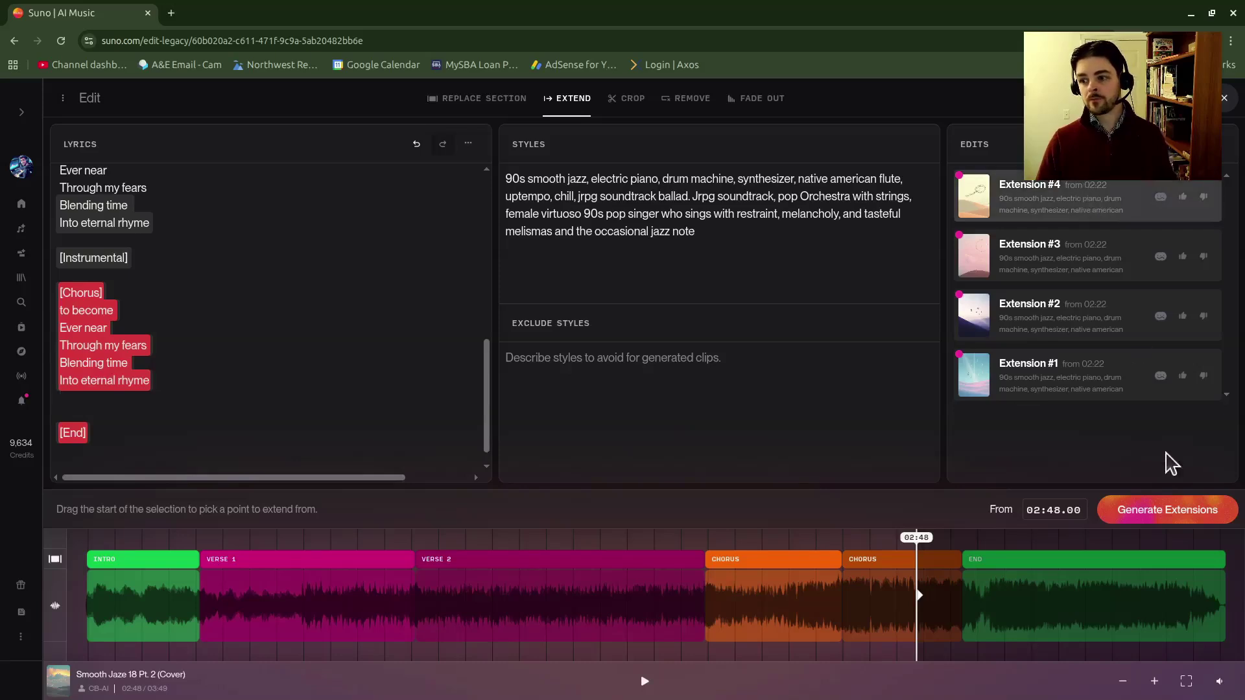
# - Submit two batches of extensions from 02:48 and review the pending takes in the Edits list
pyautogui.click(1151, 517)
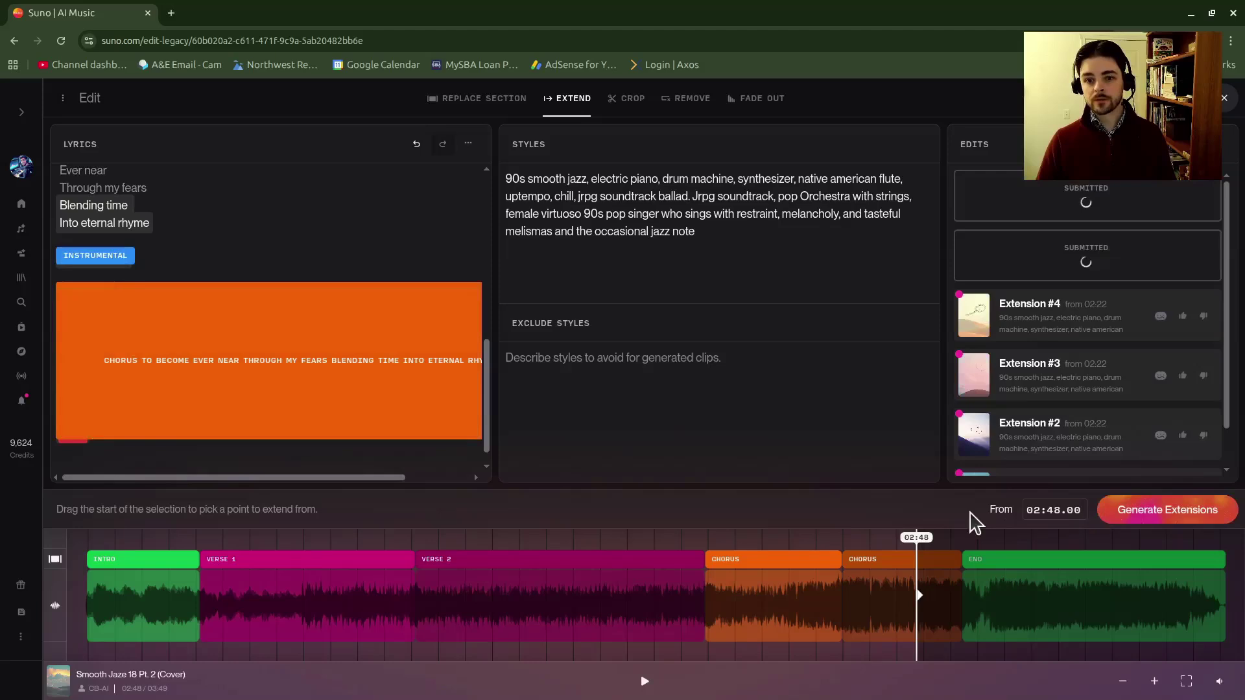
pyautogui.click(1153, 517)
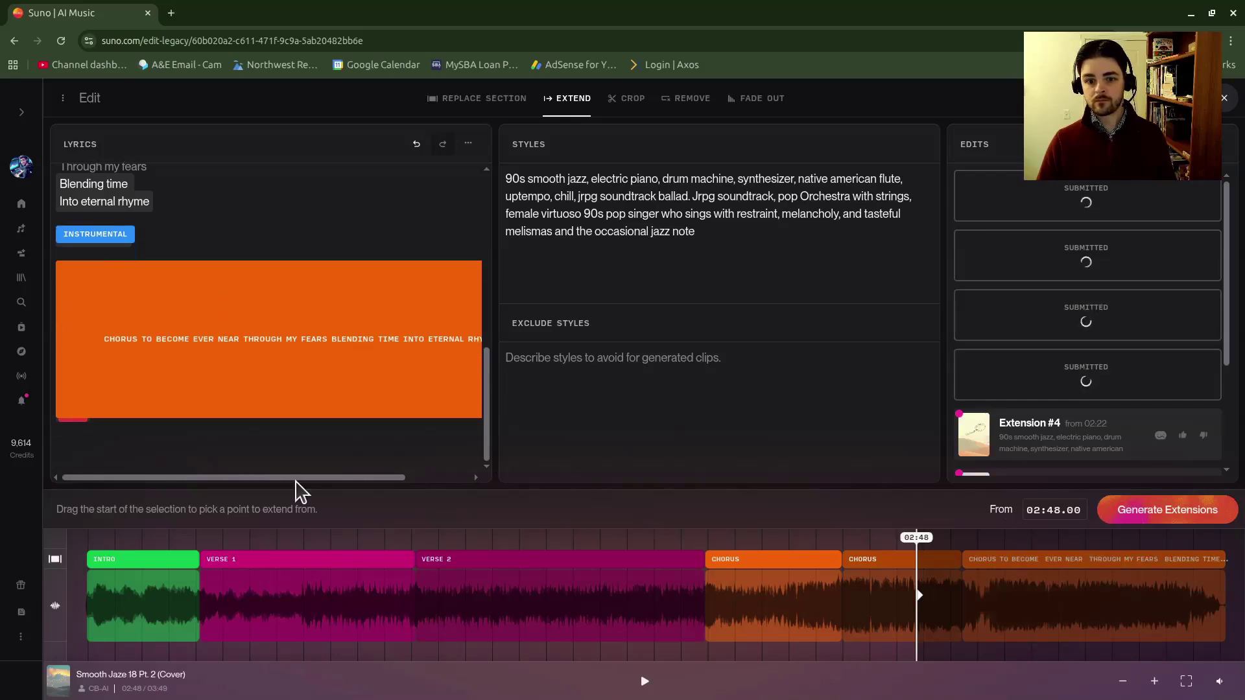
pyautogui.click(318, 249)
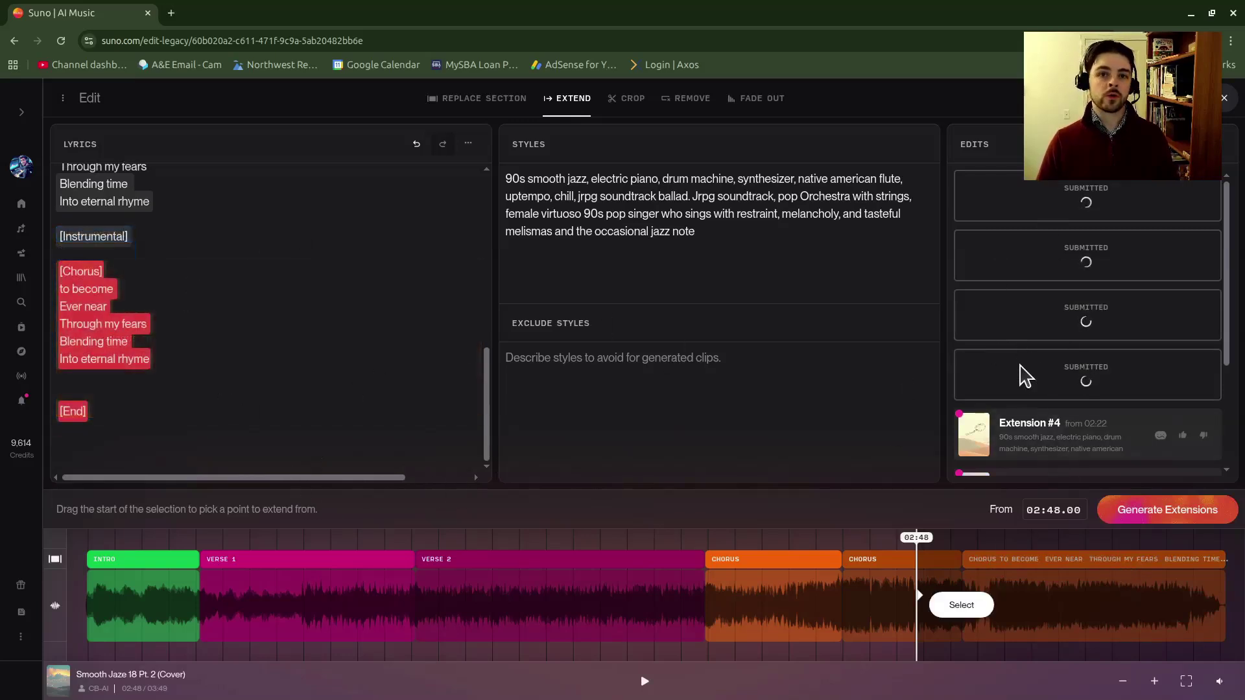
pyautogui.scroll(-3, 1029, 356)
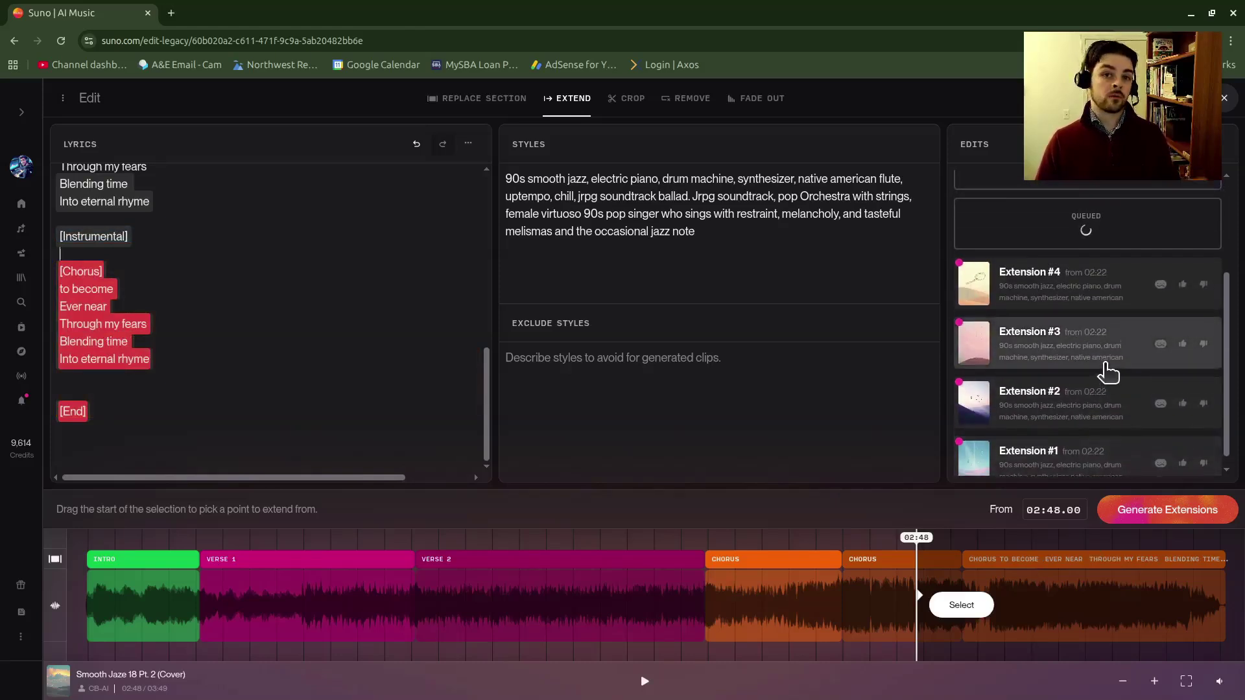
pyautogui.scroll(2, 1103, 370)
pyautogui.scroll(-2, 1098, 381)
# - Preview Extension #2 from the Edits list, then apply it to make the 02:57 version
pyautogui.click(1094, 413)
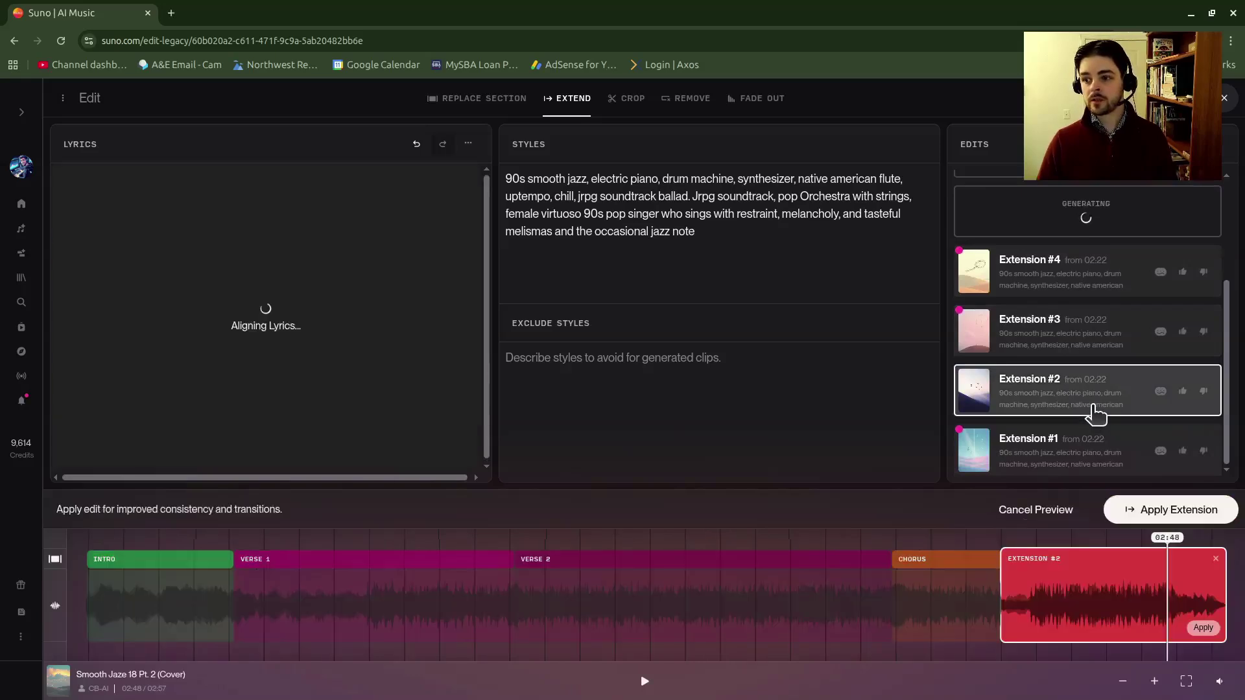
pyautogui.click(1081, 412)
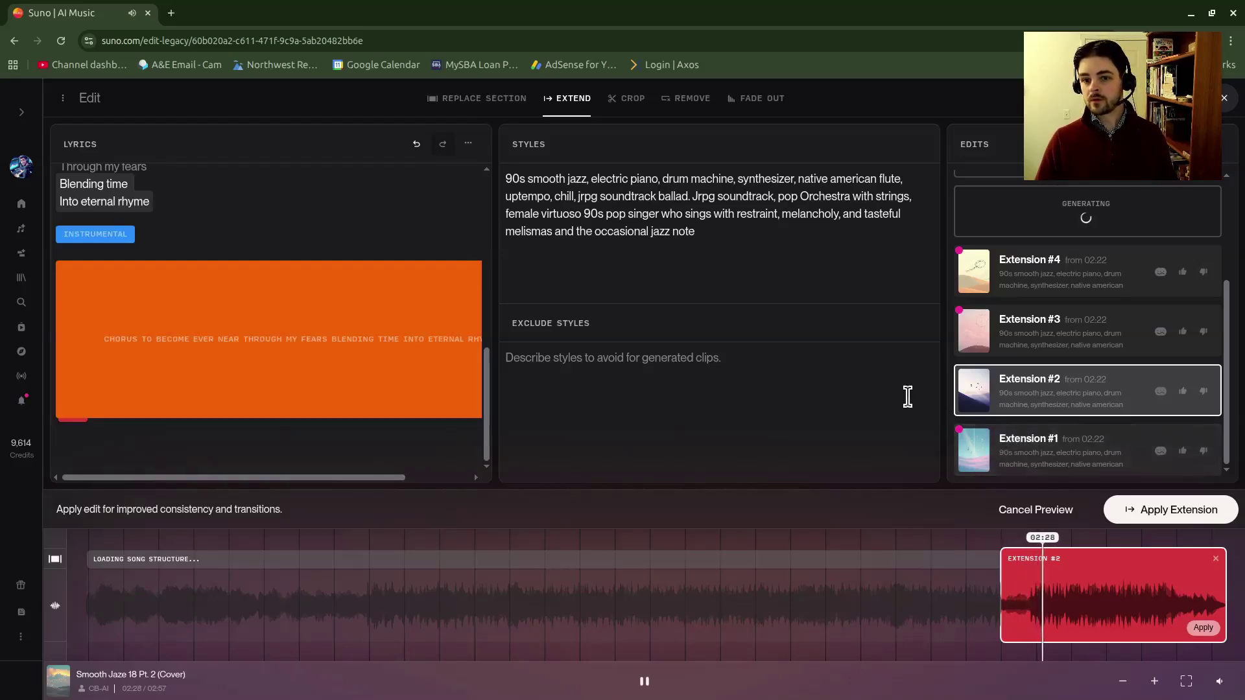
pyautogui.click(975, 402)
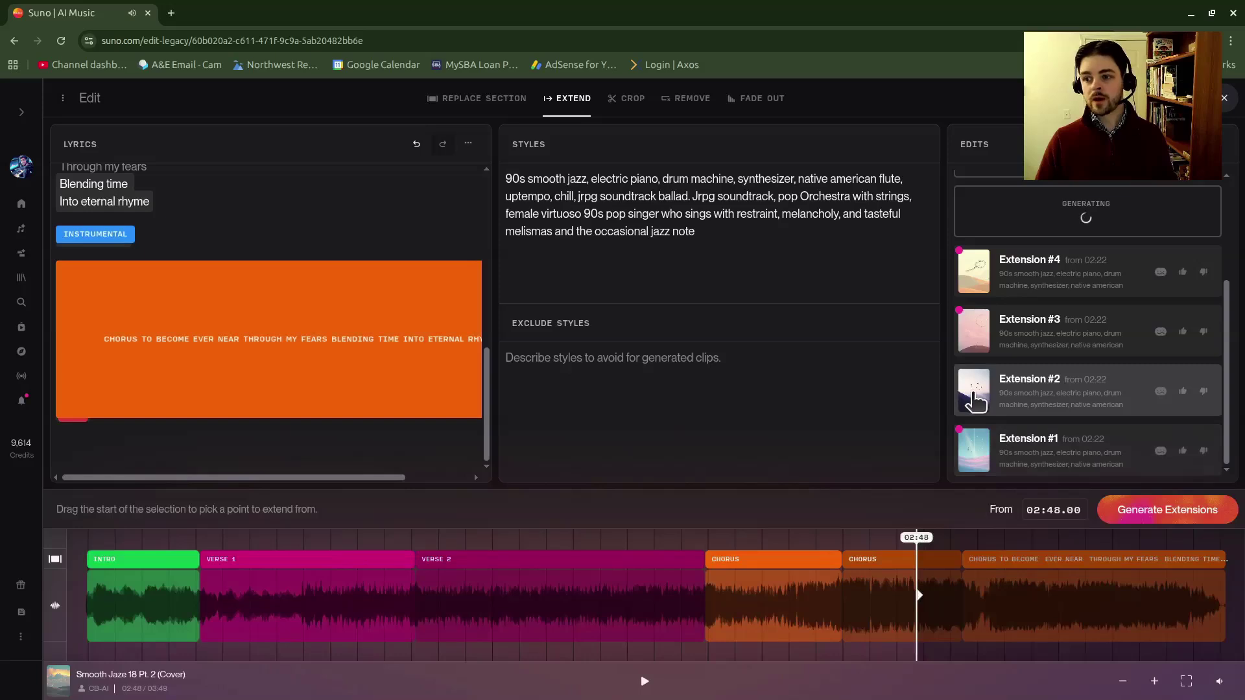
pyautogui.click(1110, 402)
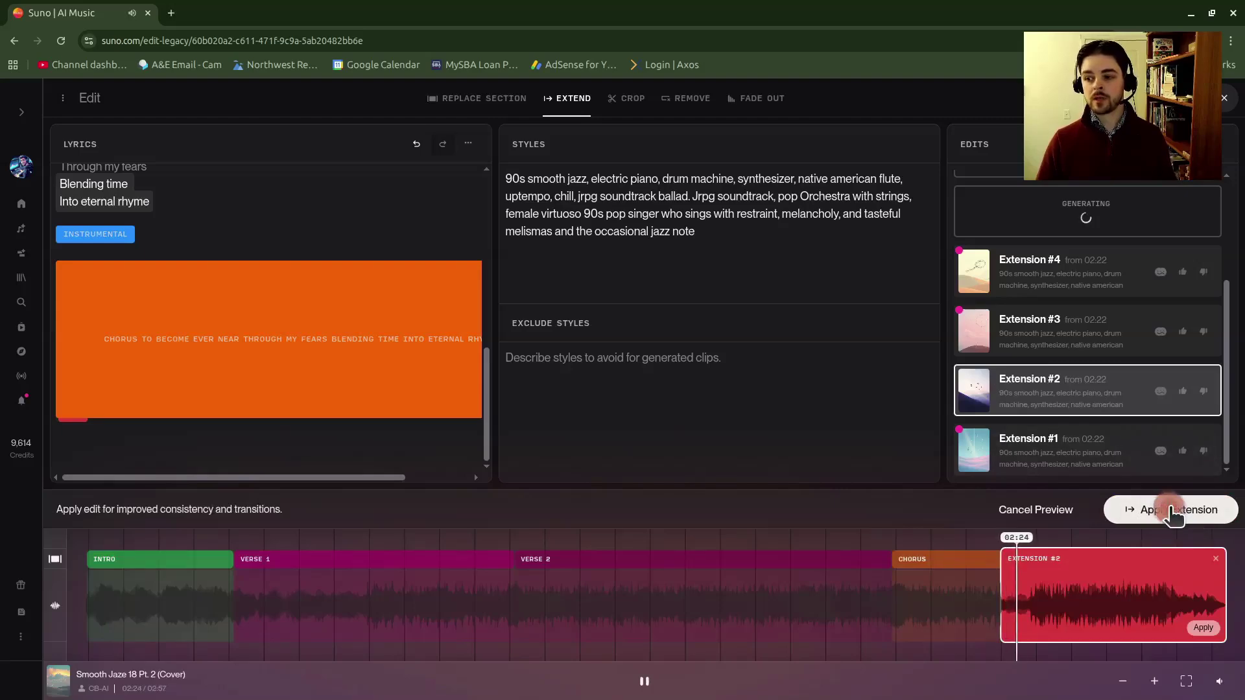
pyautogui.click(645, 681)
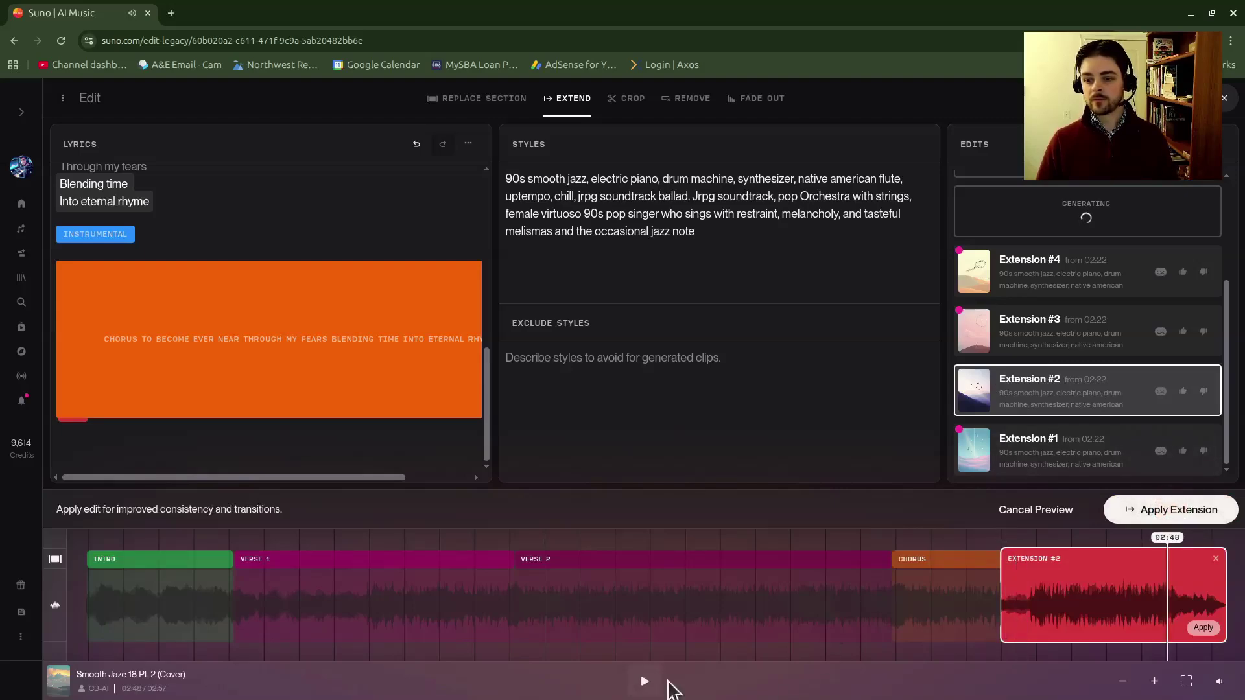
pyautogui.click(1181, 516)
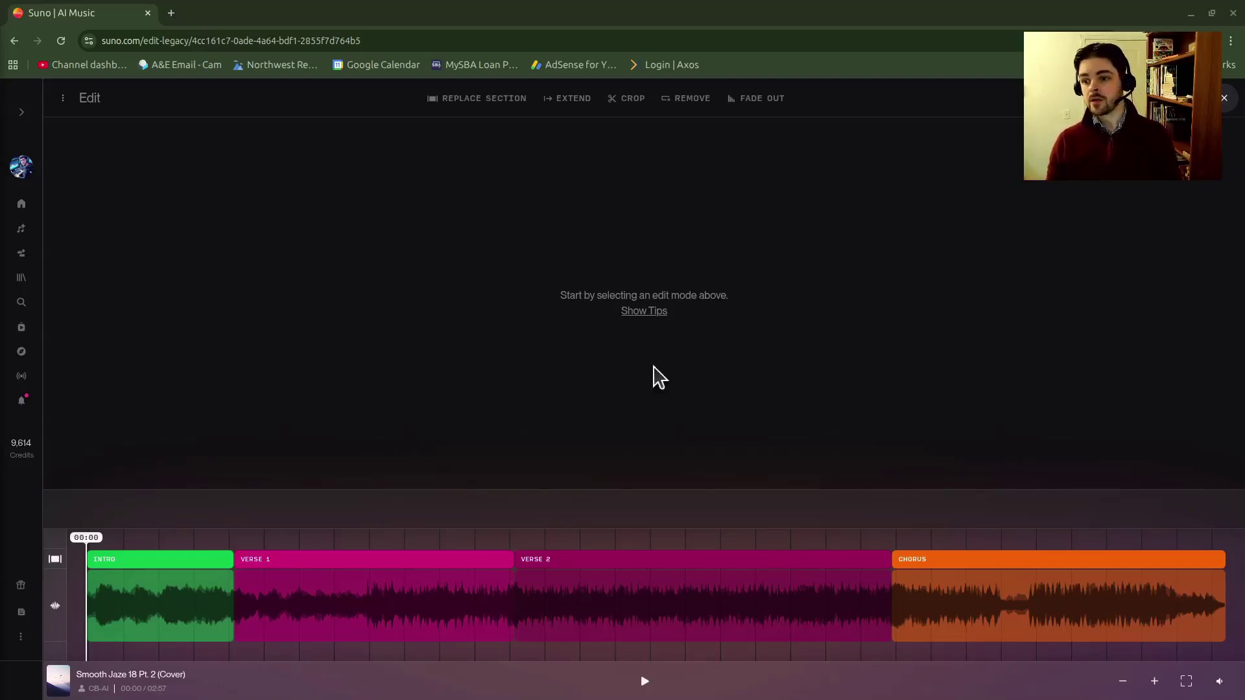
# - Play through the extended chorus, pause near 02:46, and open the Library in a new tab
pyautogui.click(886, 627)
pyautogui.click(1042, 613)
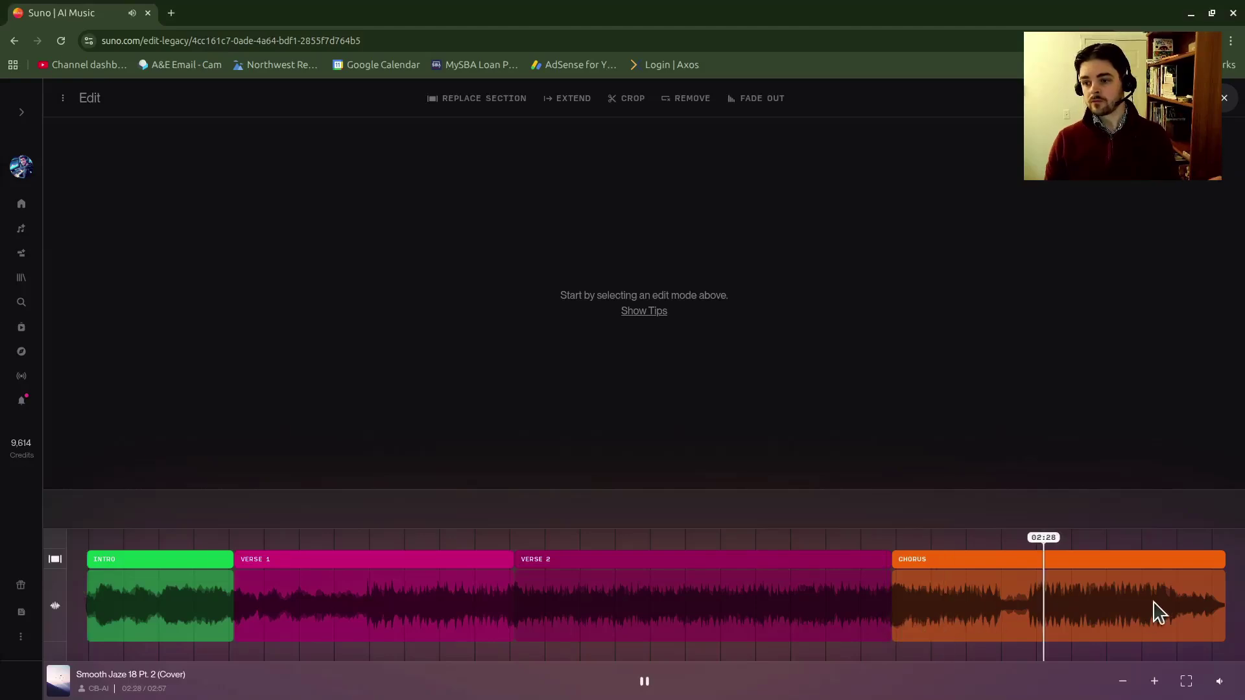
pyautogui.click(1081, 612)
pyautogui.click(1135, 616)
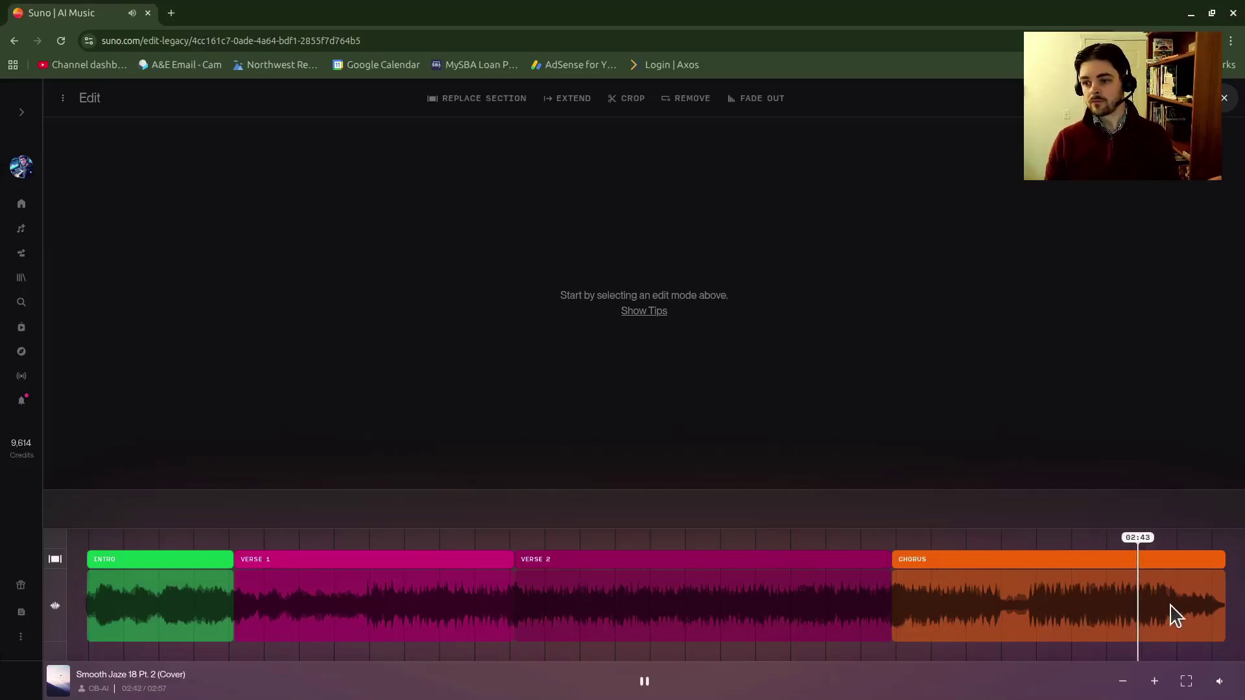
pyautogui.click(644, 683)
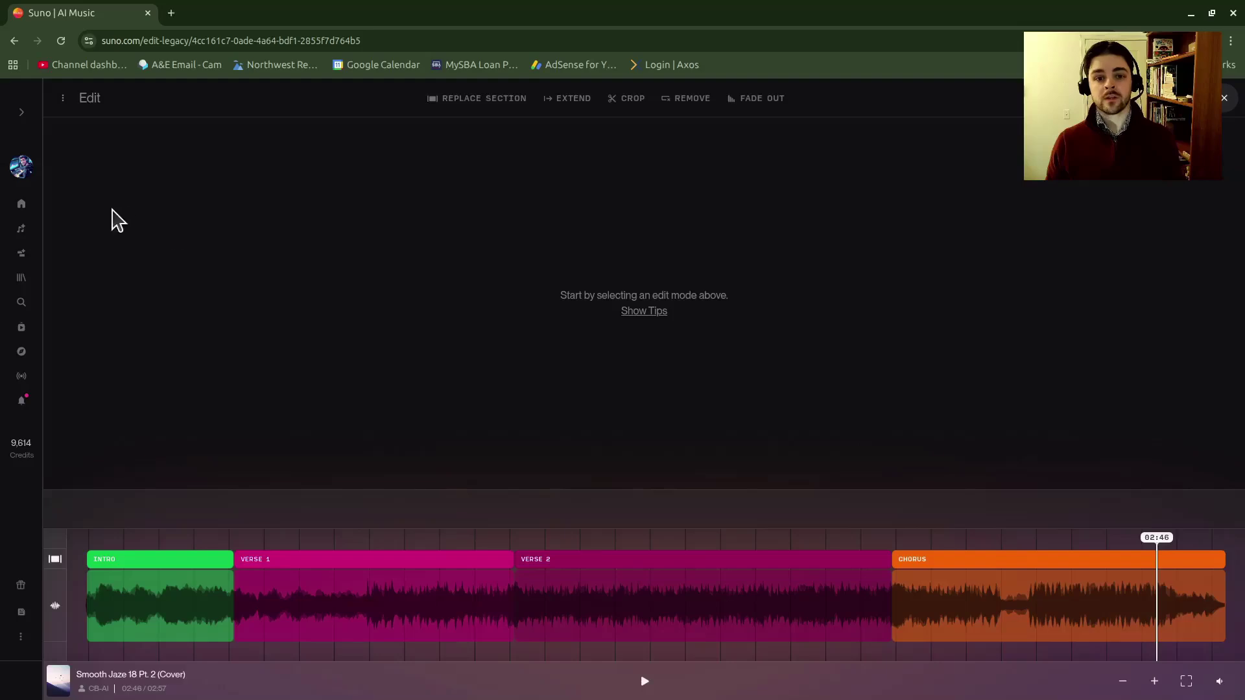
pyautogui.middleClick(21, 278)
pyautogui.click(205, 13)
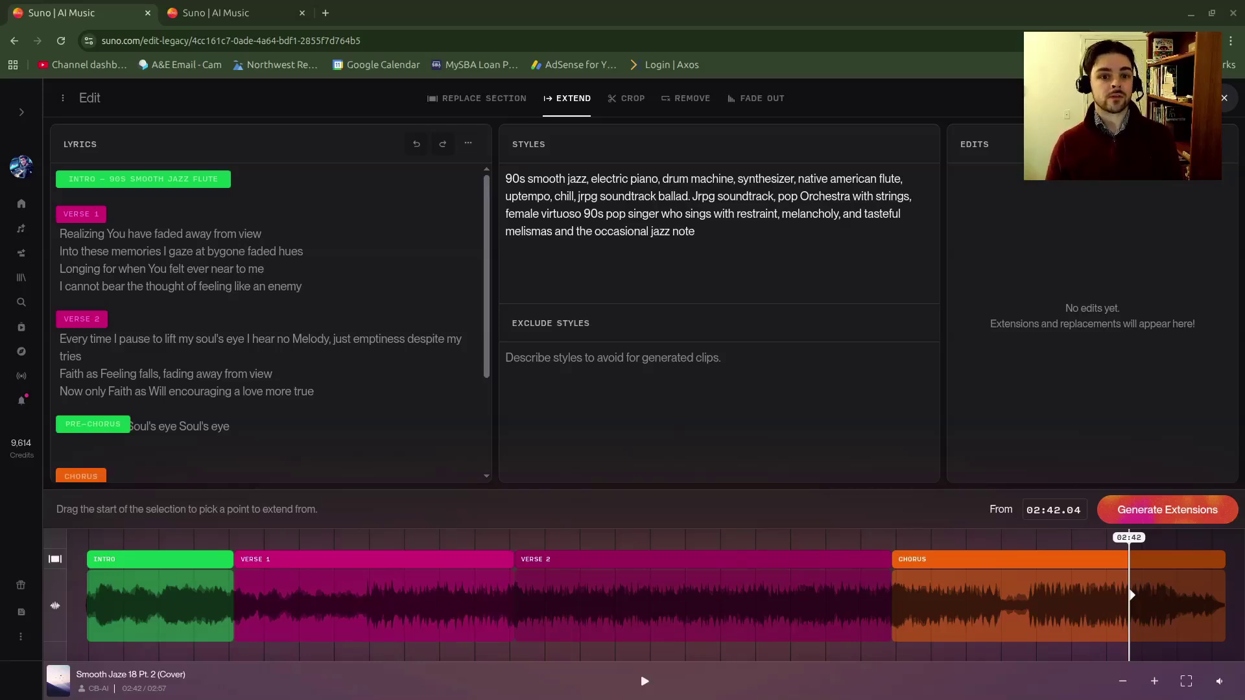
# - In the Library, open the options menu for the 2:57 full Smooth Jaze 18 Pt. 2
pyautogui.click(23, 268)
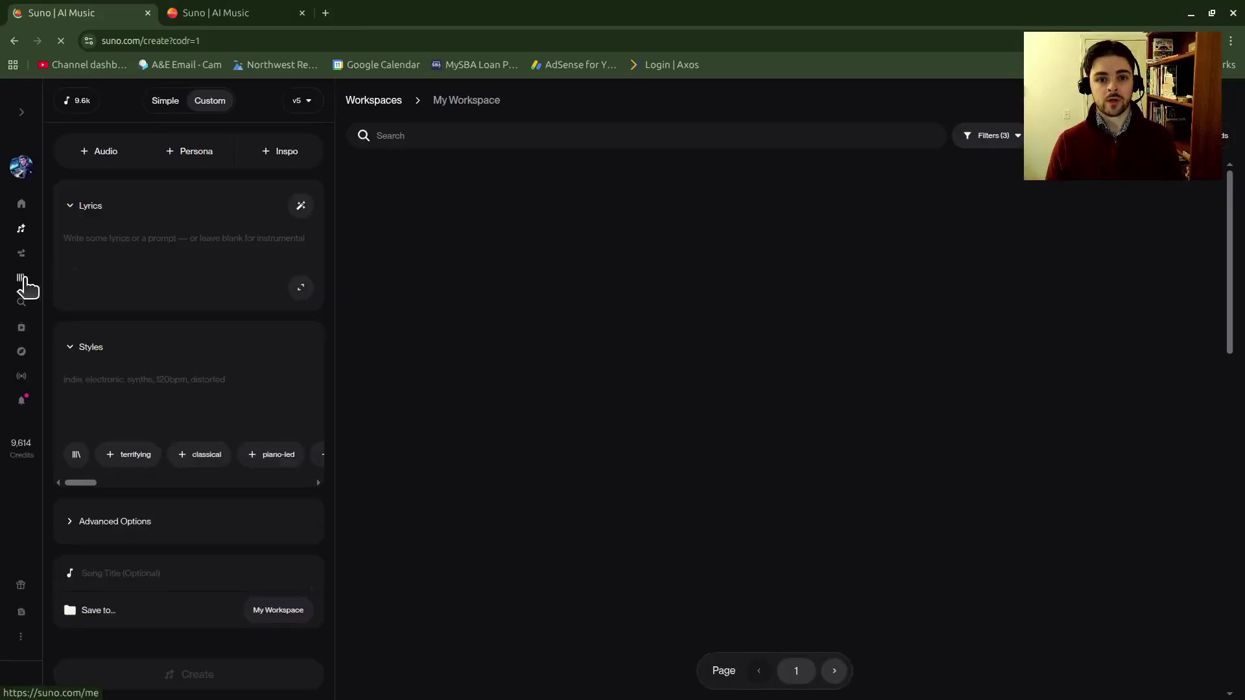
pyautogui.click(21, 278)
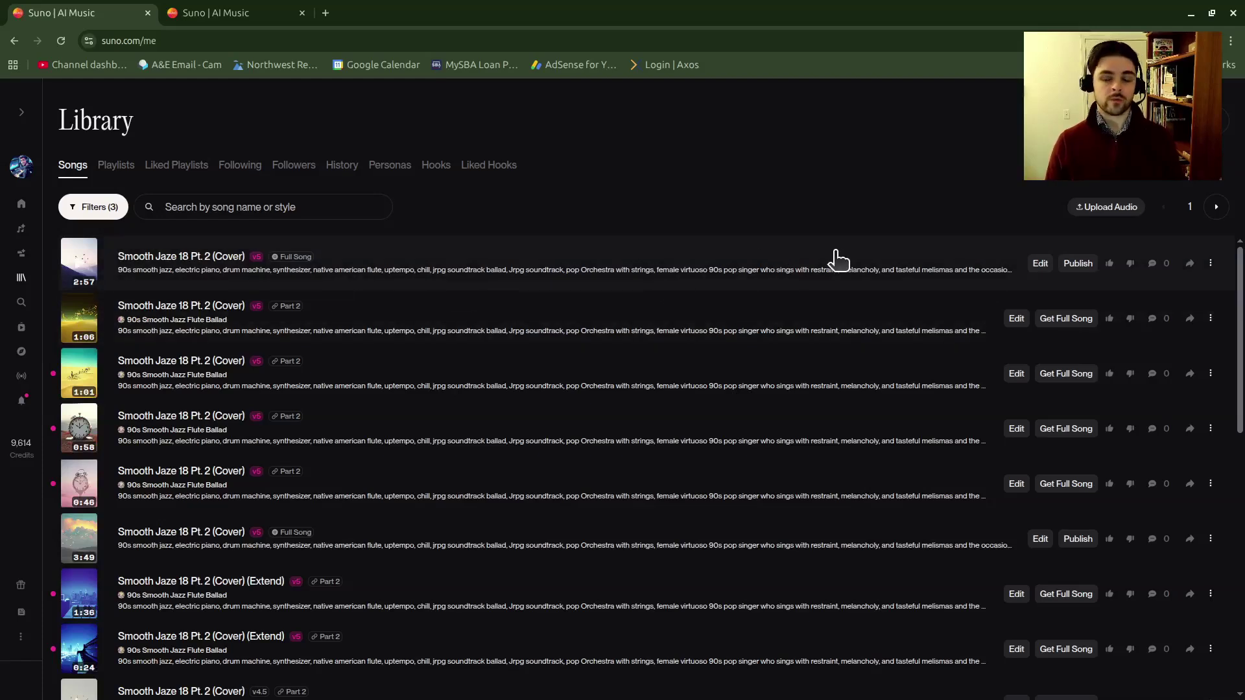
pyautogui.click(1210, 264)
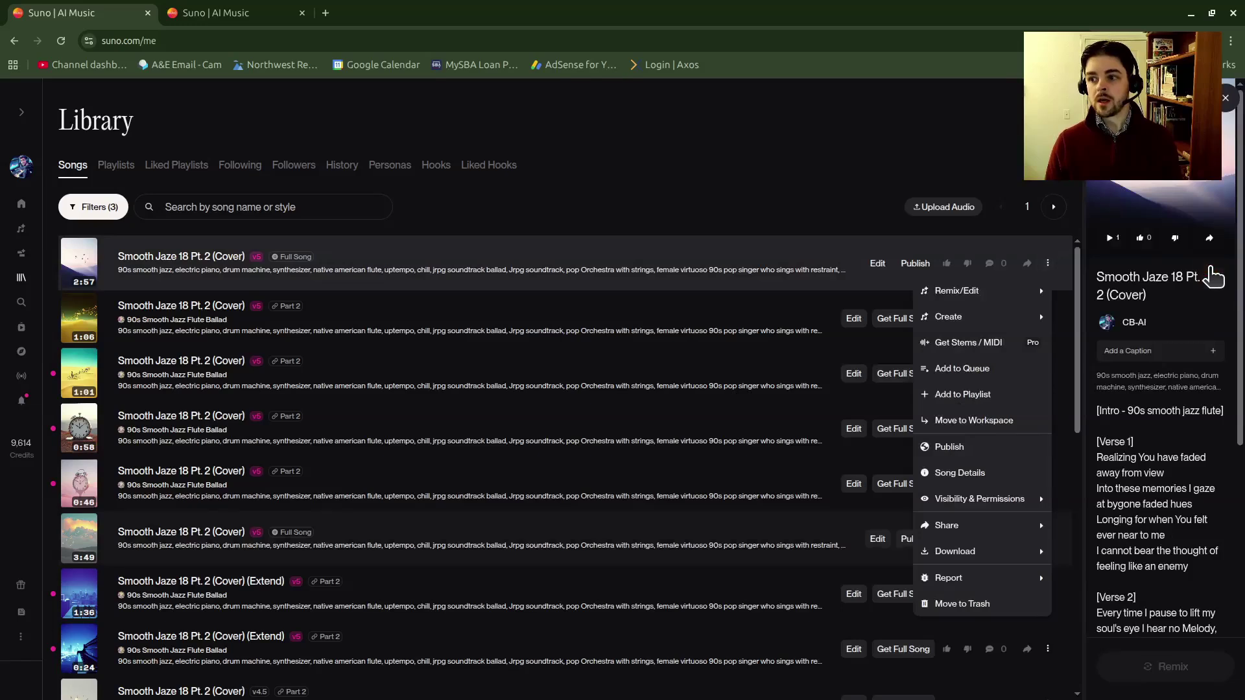
pyautogui.moveTo(971, 300)
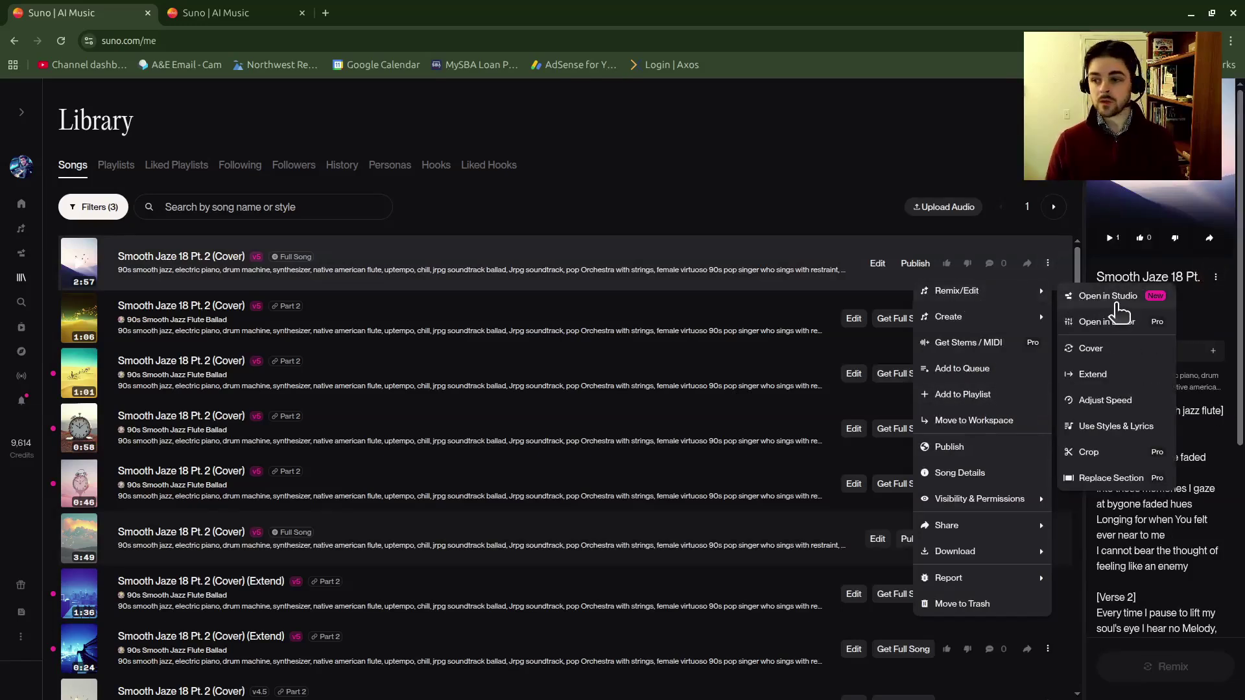
pyautogui.scroll(-6, 1177, 463)
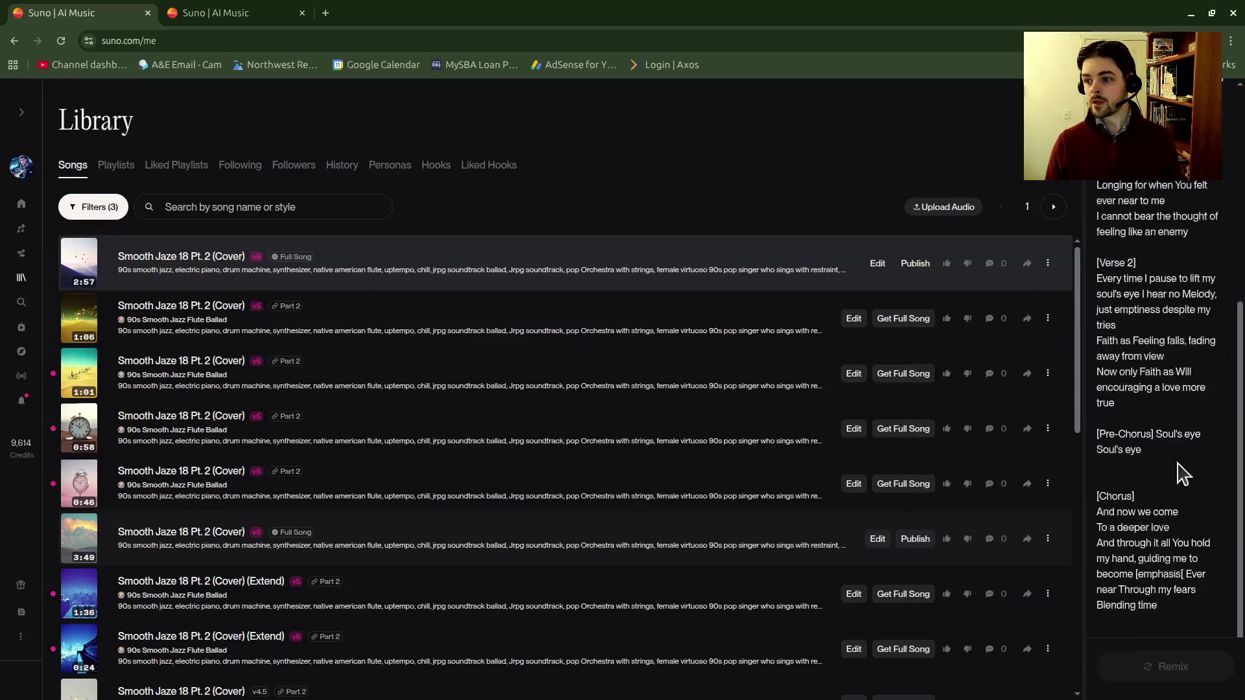
pyautogui.scroll(7, 1096, 341)
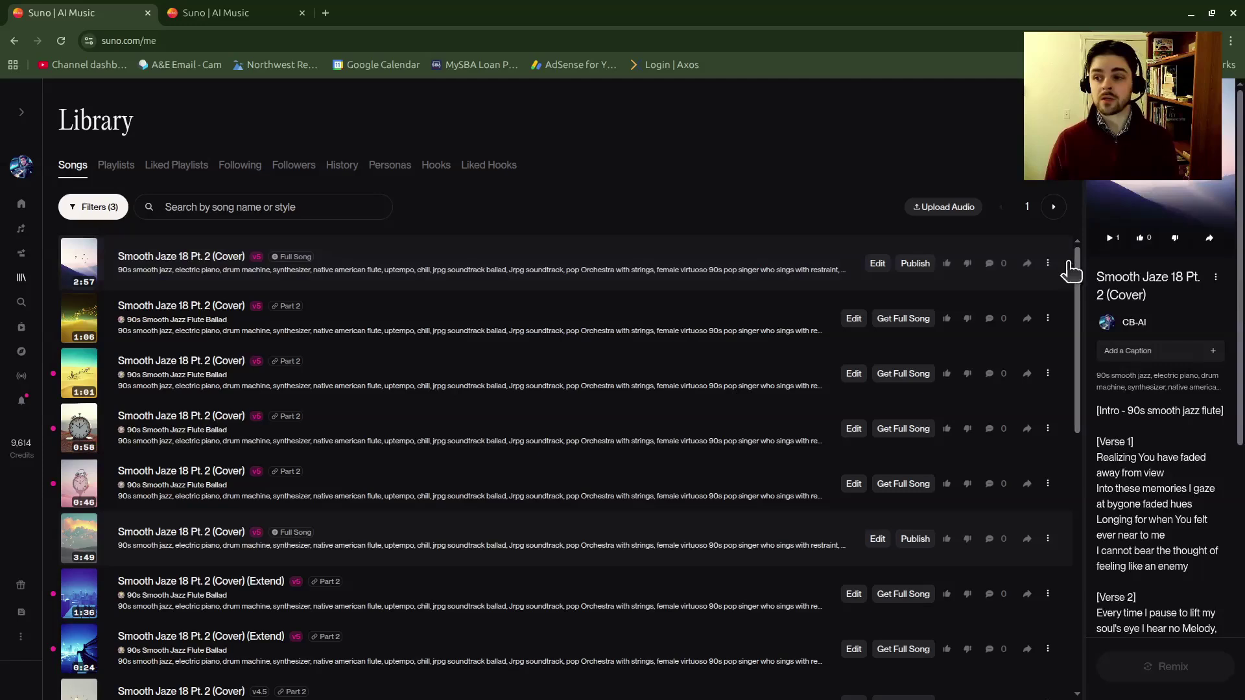
pyautogui.click(1047, 262)
pyautogui.moveTo(1031, 293)
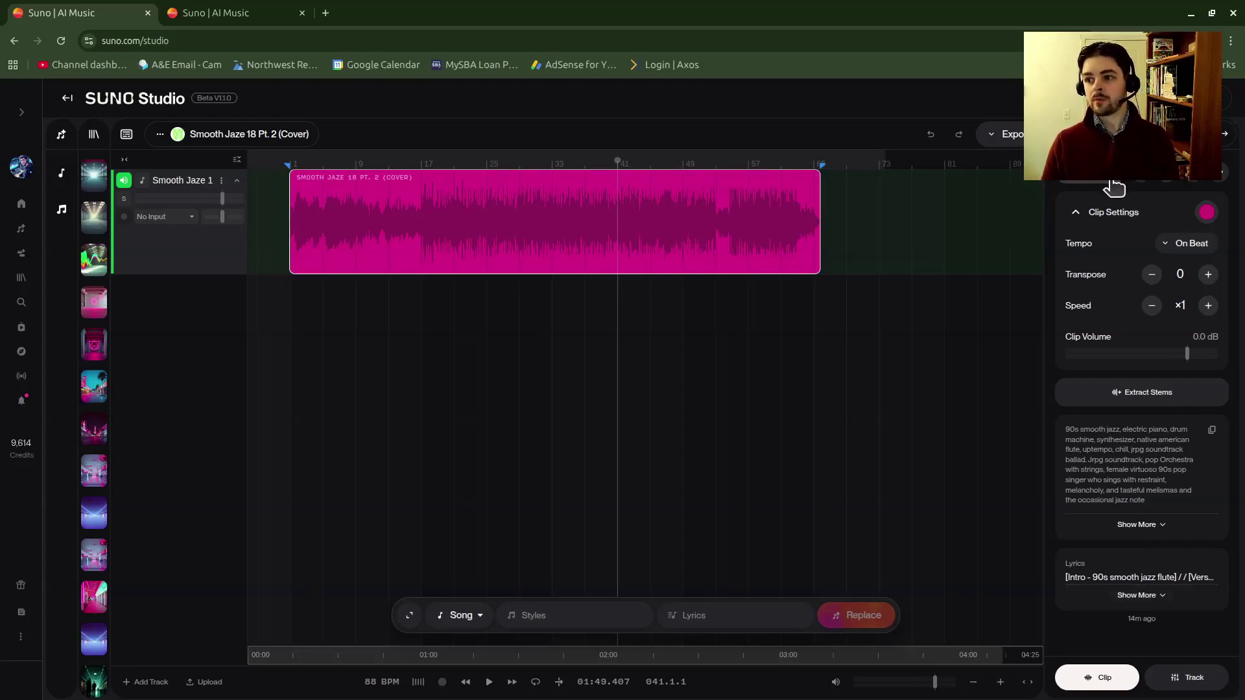
# - Choose Remix/Edit > Extend on the Studio song to load it in Extend mode from 02:03.0
pyautogui.click(1224, 175)
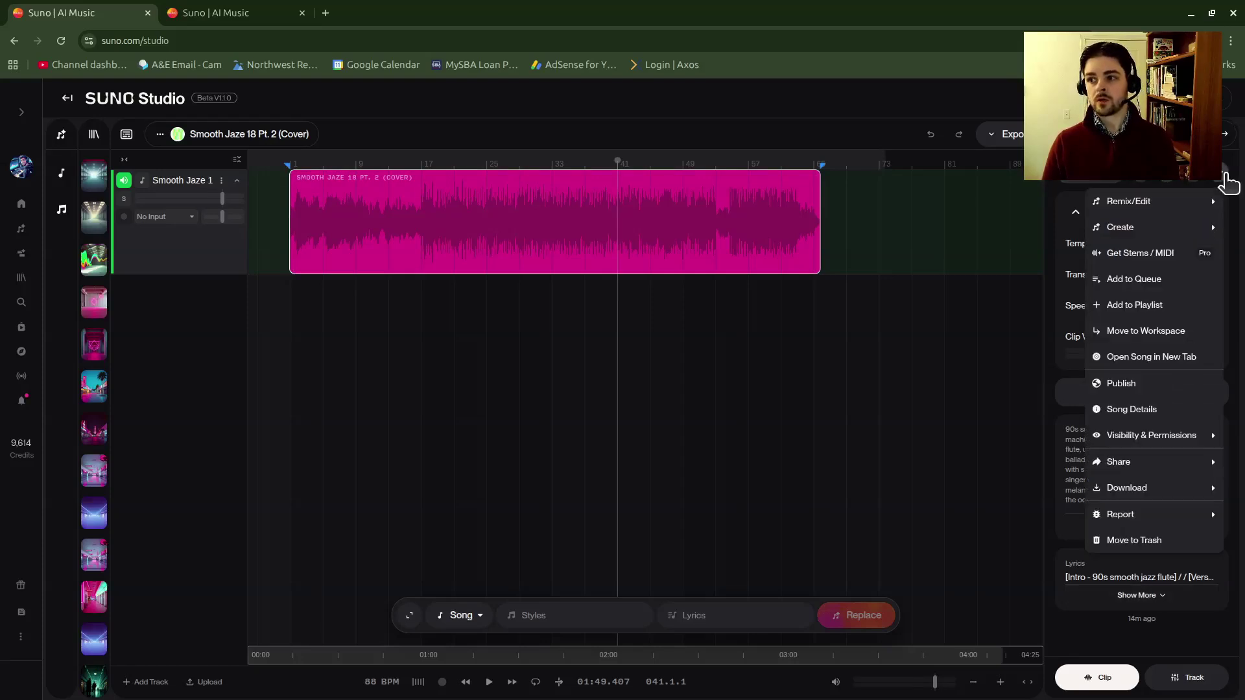
pyautogui.click(1225, 182)
pyautogui.click(1098, 185)
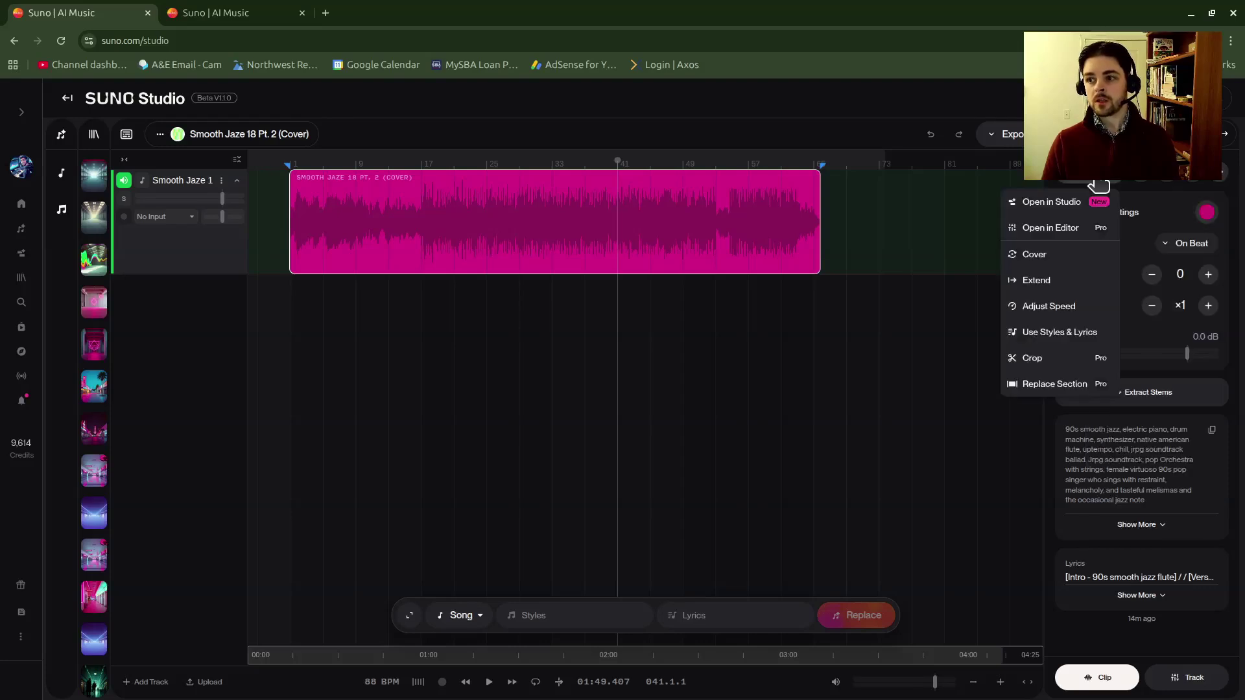
pyautogui.click(1065, 286)
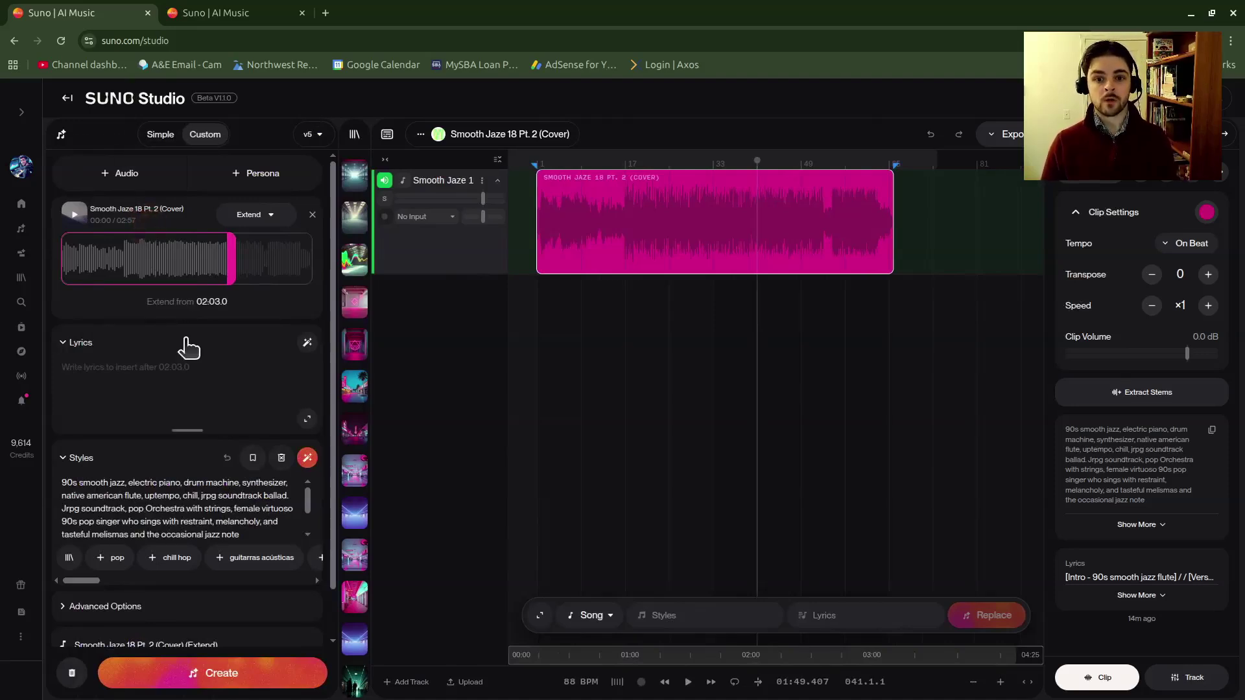
# - Enter placeholder lyrics and create the extension from 02:03.0, spending 10 credits
pyautogui.scroll(-2, 236, 403)
pyautogui.scroll(-2, 258, 512)
pyautogui.scroll(2, 259, 528)
pyautogui.click(160, 369)
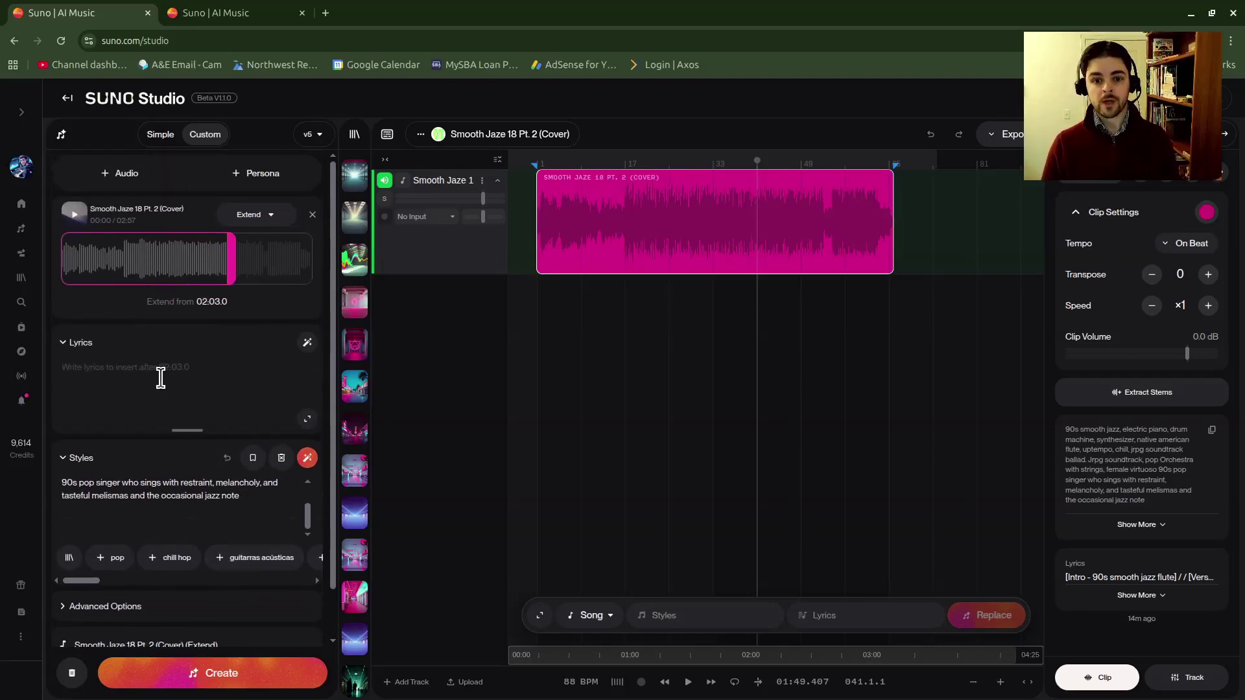
pyautogui.write('abc')
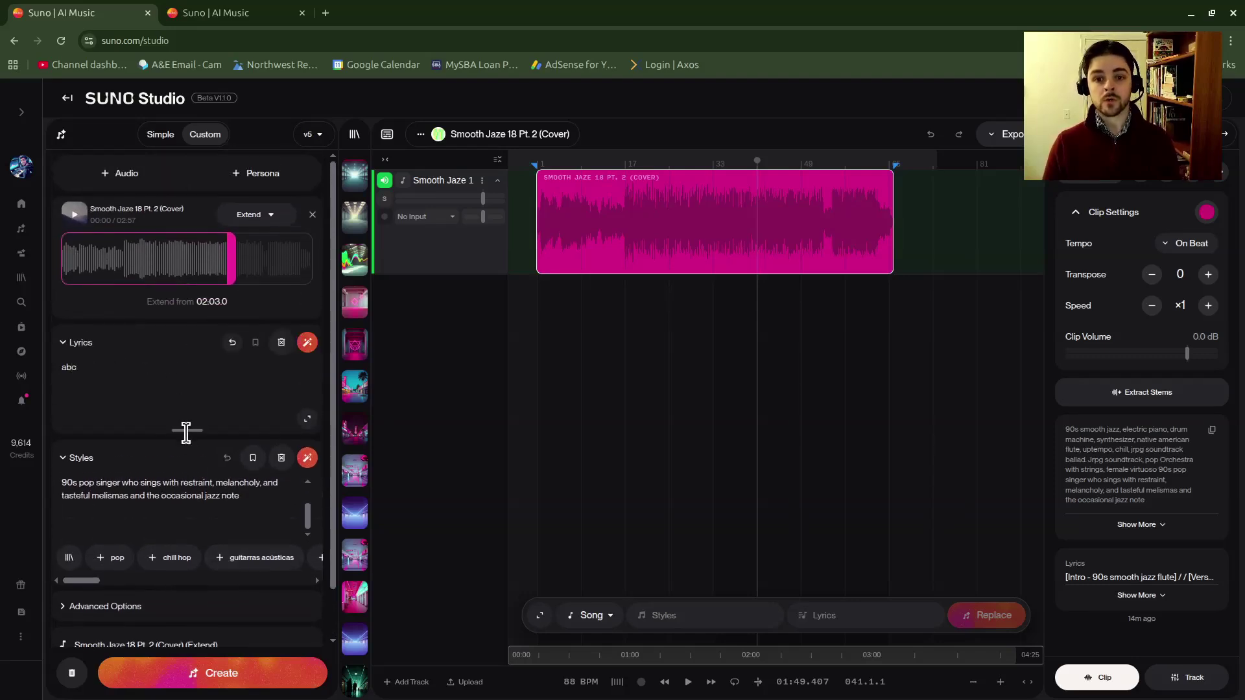
pyautogui.scroll(-2, 236, 628)
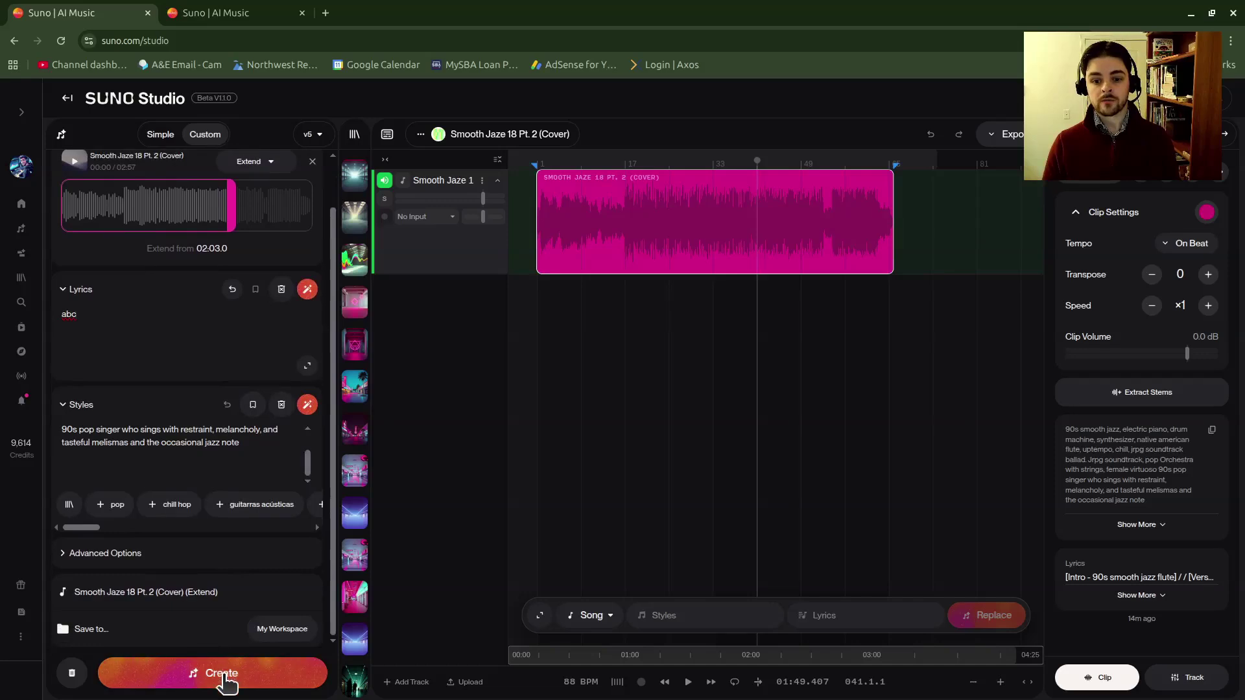
pyautogui.click(223, 674)
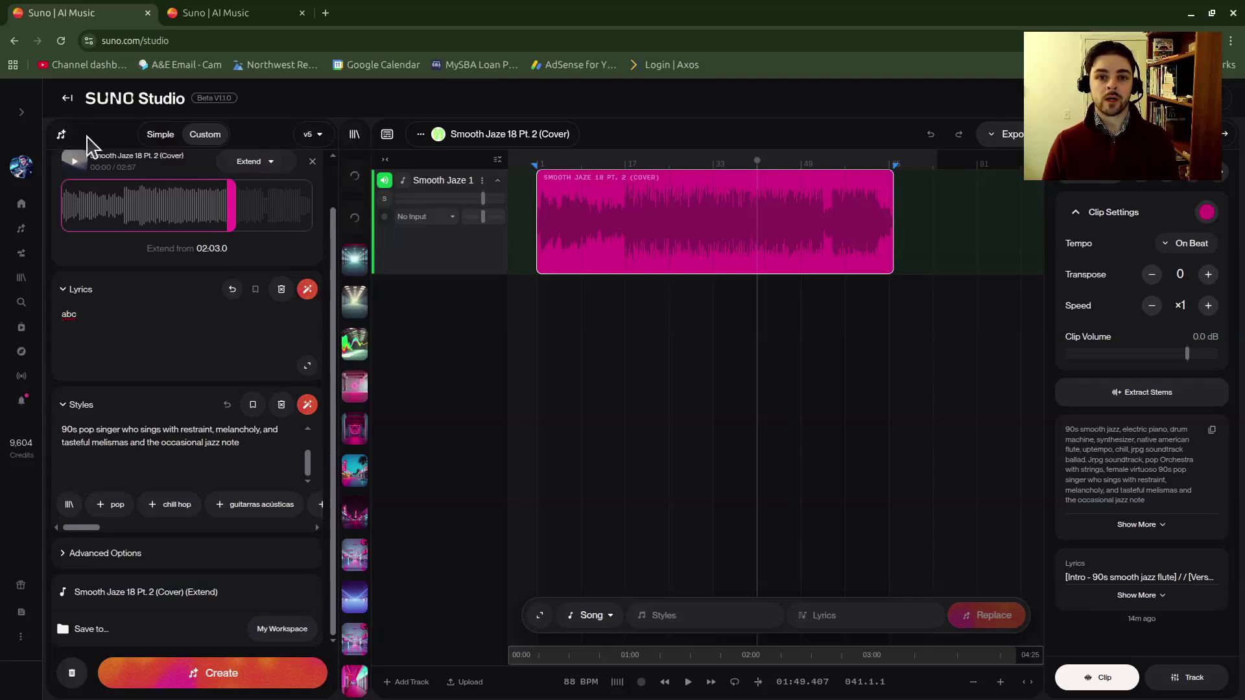
# - Close the Create panel and show the workspace list with both new (Extend) clips
pyautogui.click(62, 138)
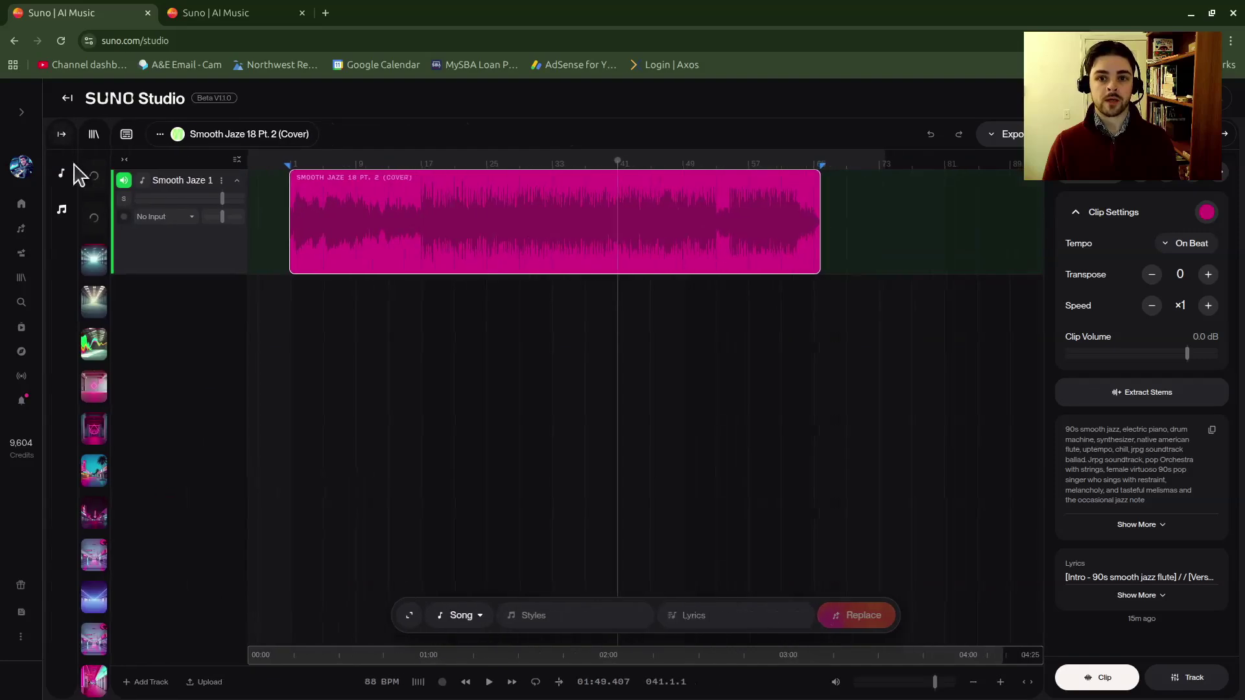
pyautogui.click(95, 136)
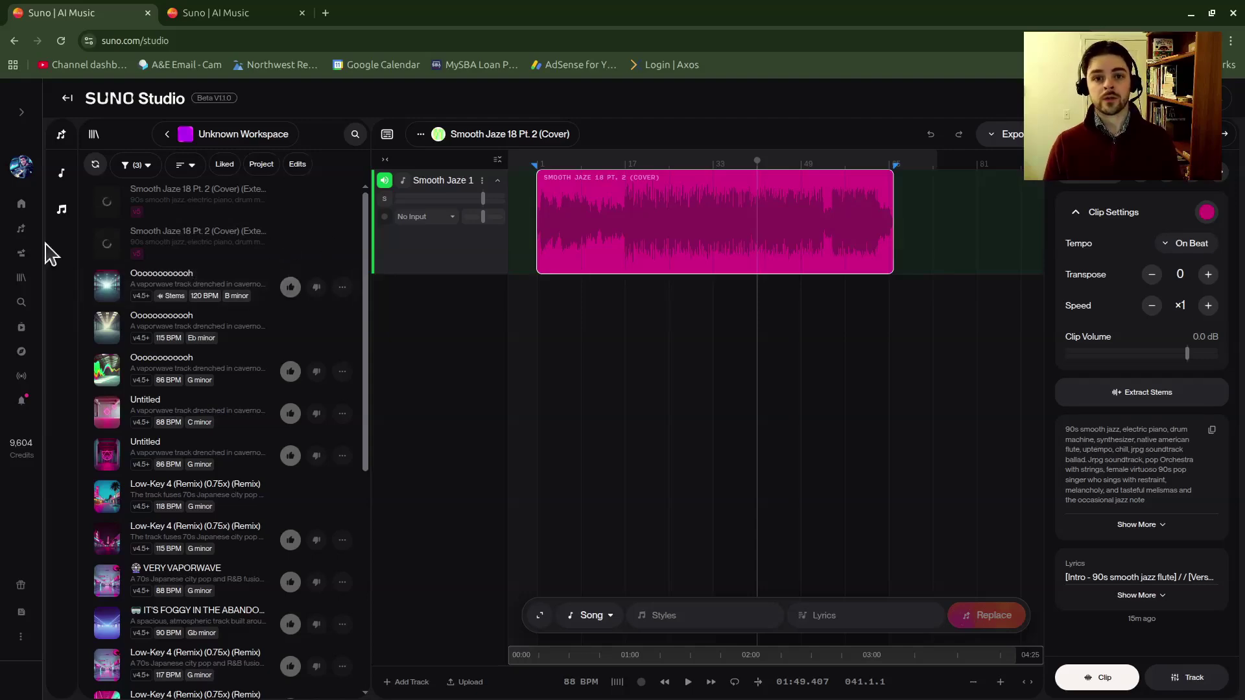
pyautogui.click(62, 209)
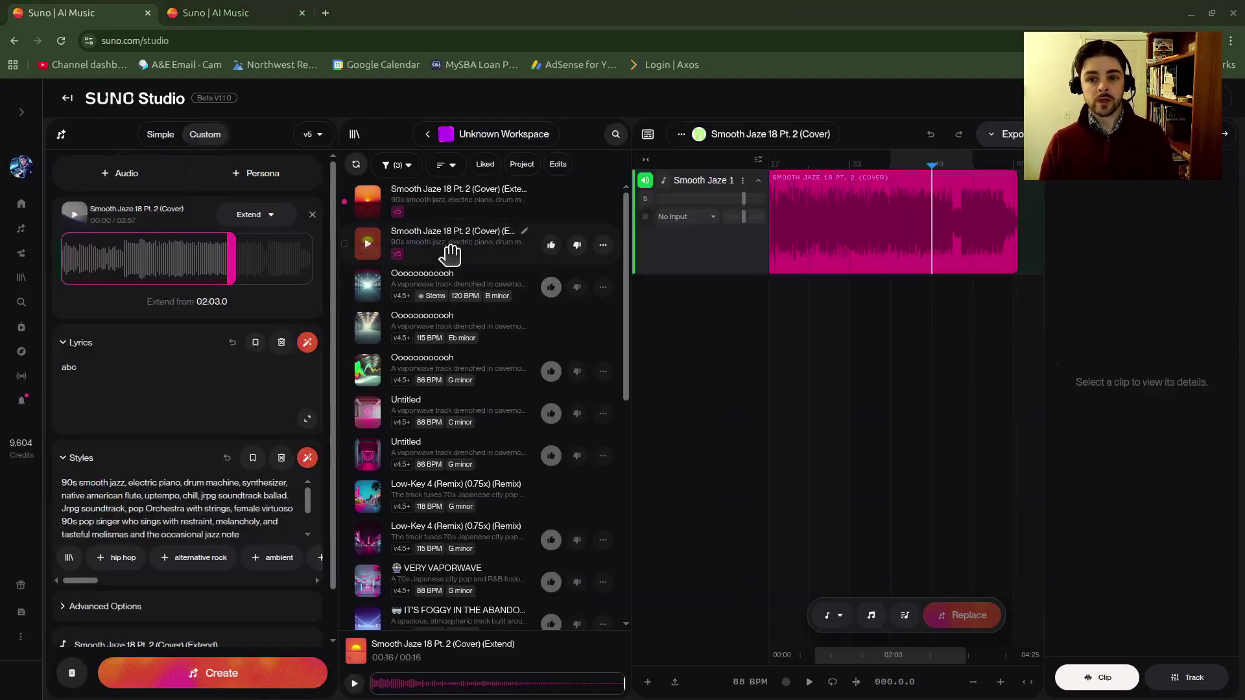
pyautogui.click(61, 134)
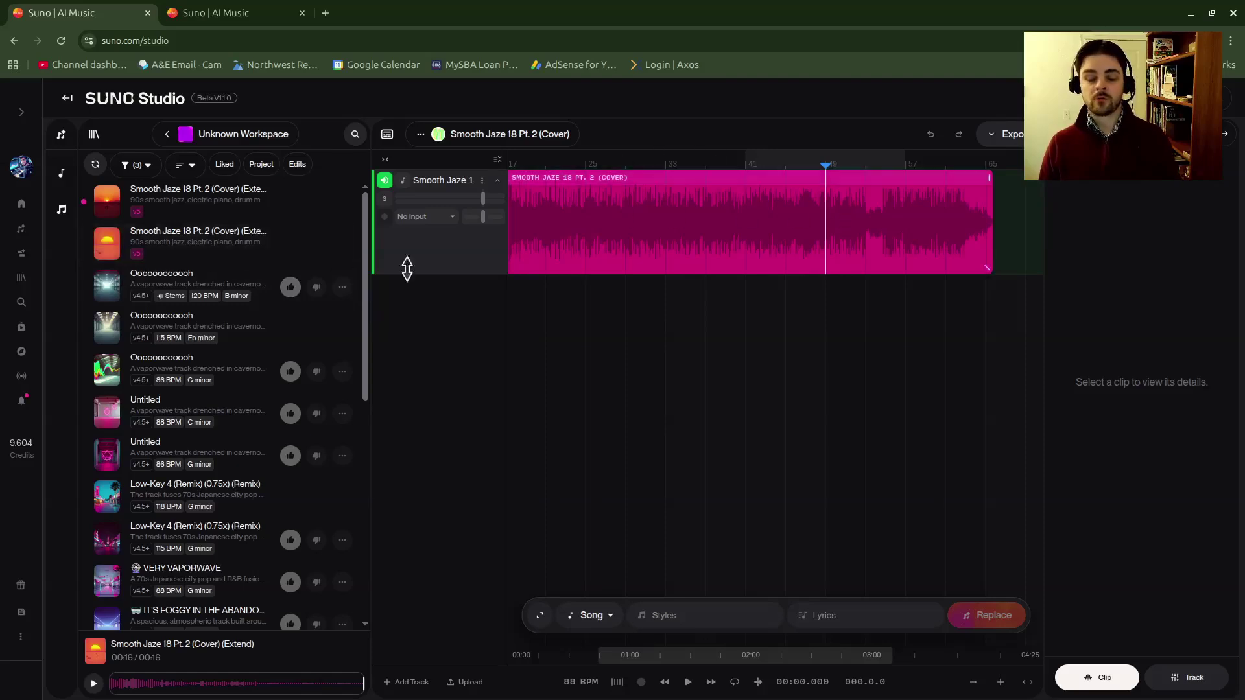
# - Delete the original's leftover tail and place the (Extend) clip right after the cover clip
pyautogui.moveTo(189, 252); pyautogui.dragTo(843, 230)
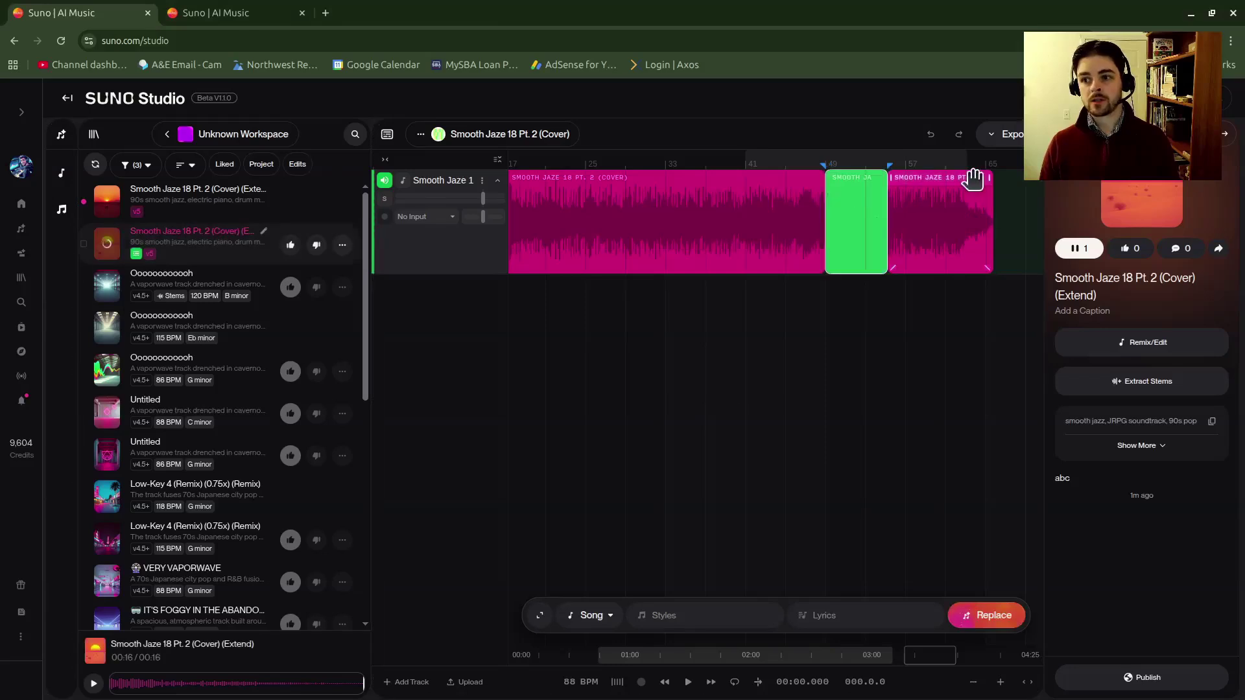
pyautogui.click(940, 176)
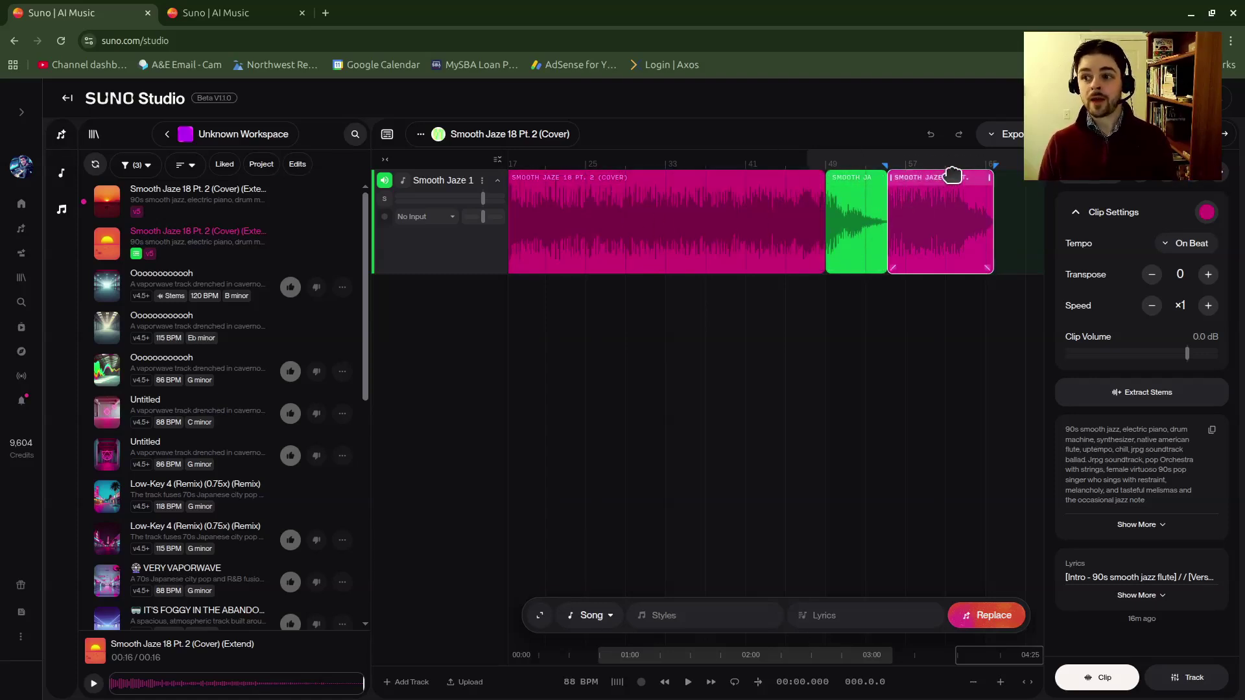
pyautogui.press('Delete')
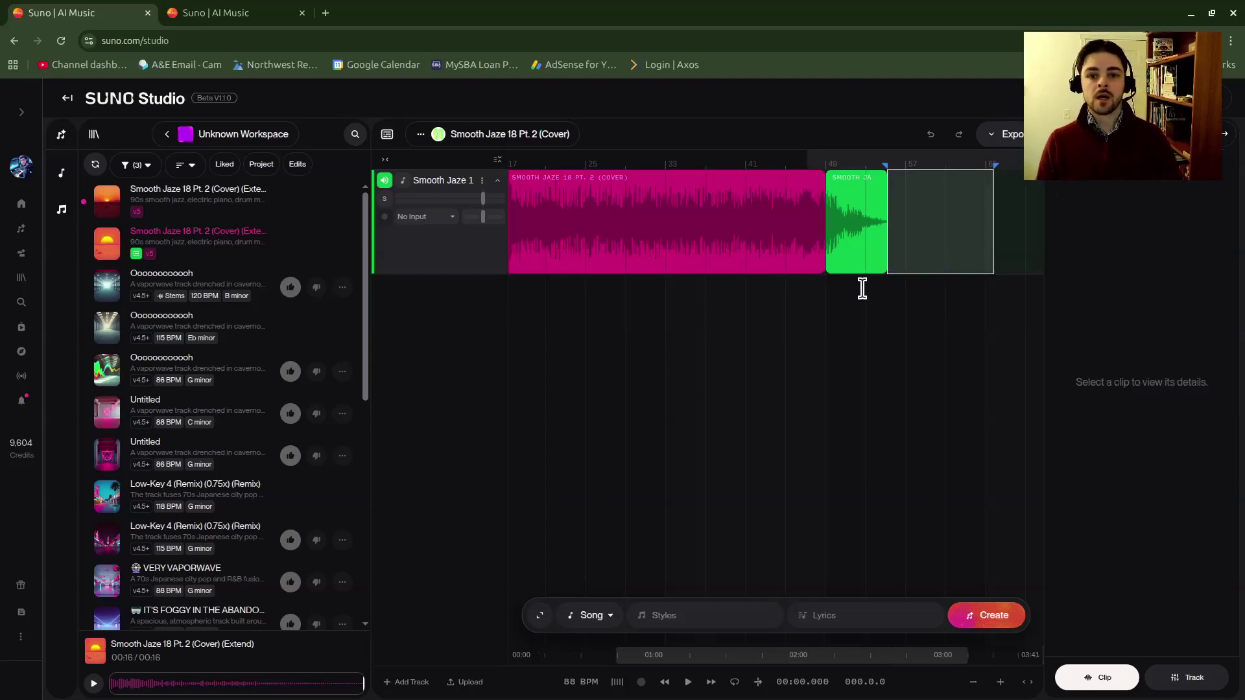
pyautogui.moveTo(188, 191); pyautogui.dragTo(812, 172)
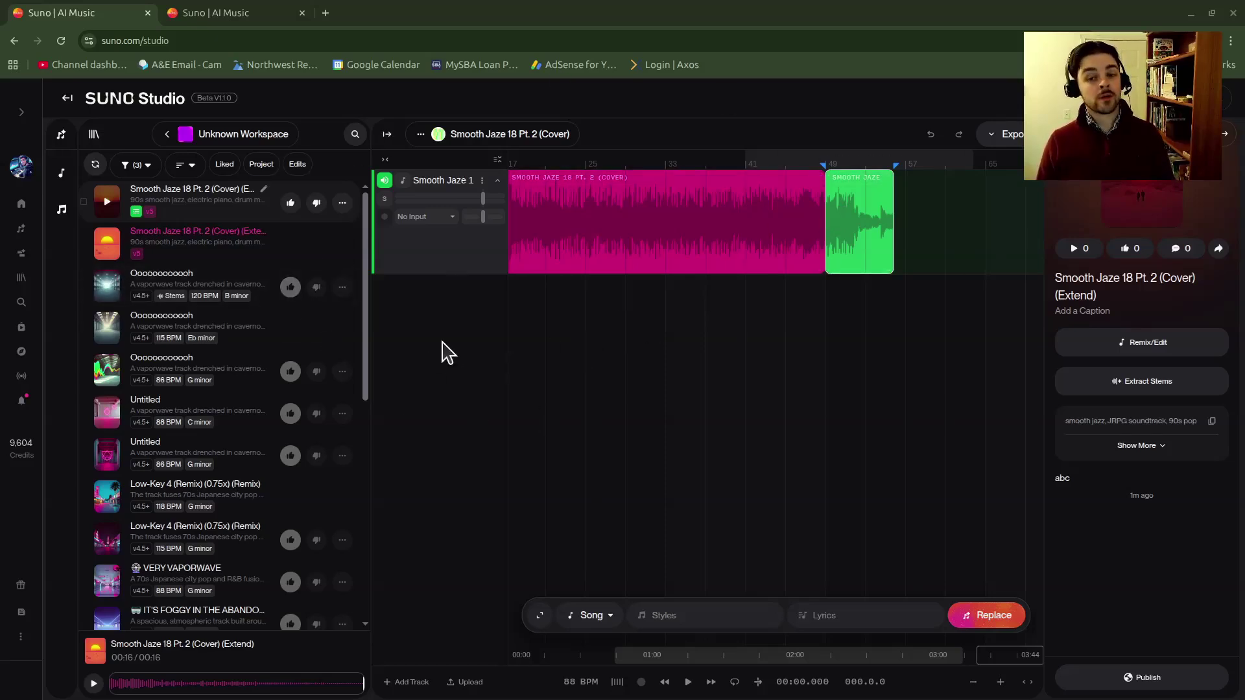
# - Bring back the Create panel showing the cover in Extend mode from 02:03.0
pyautogui.click(63, 134)
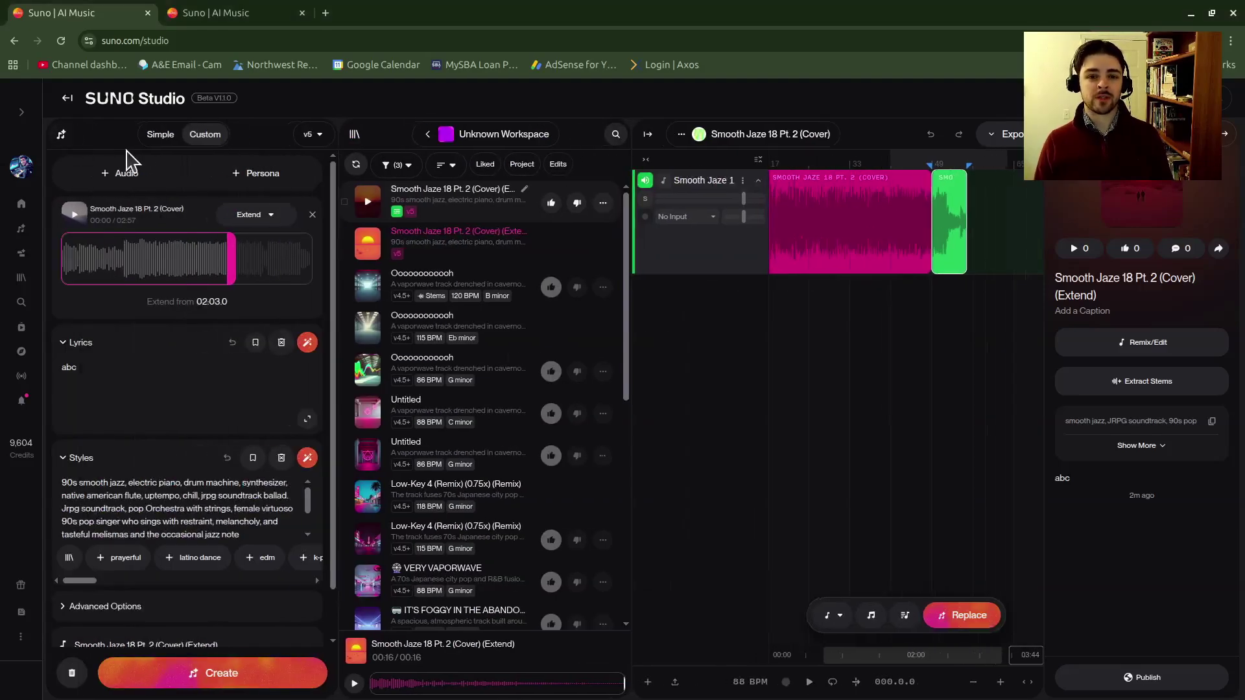
pyautogui.scroll(-2, 244, 381)
pyautogui.scroll(1, 258, 441)
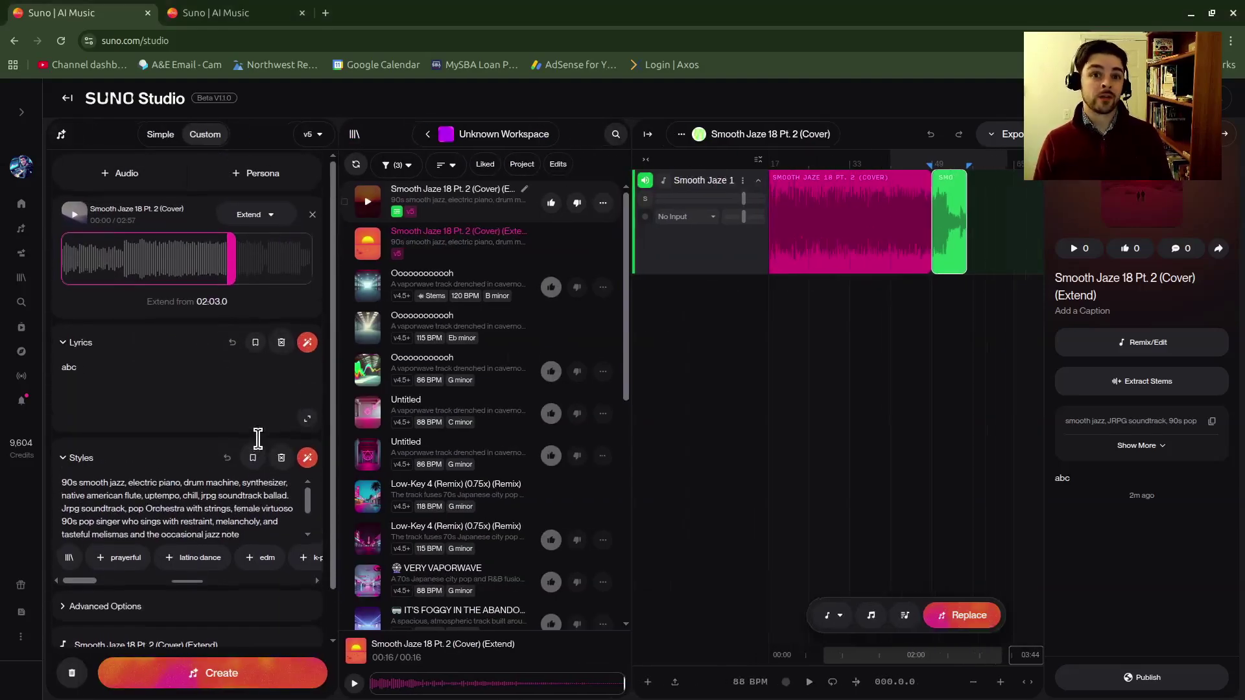